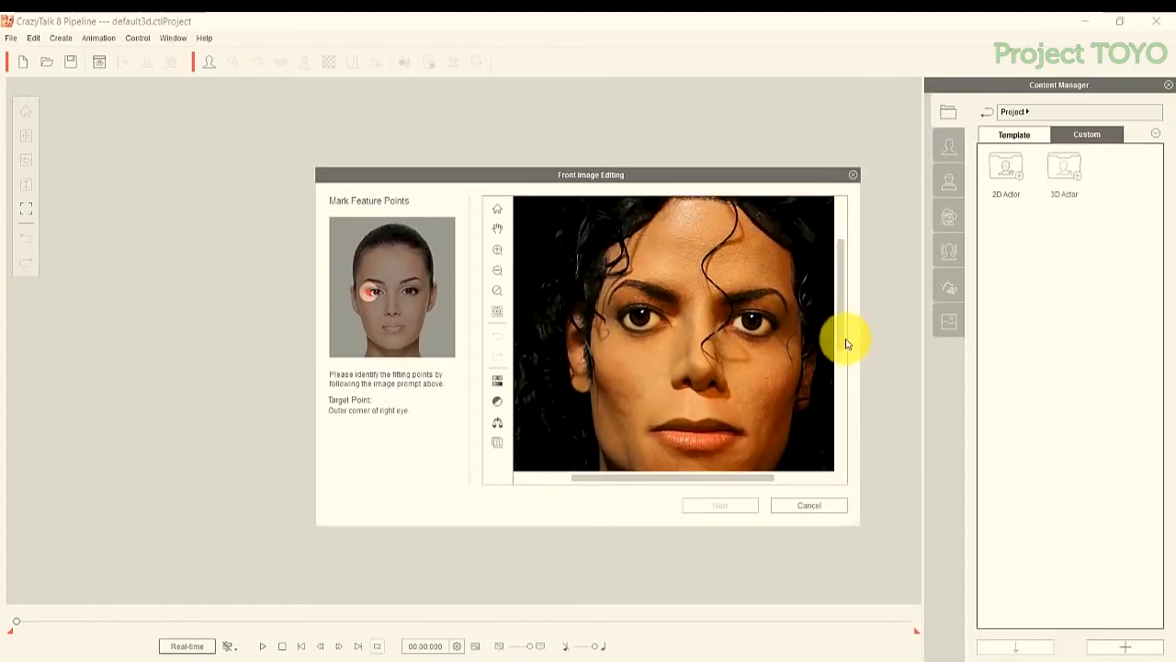
# Mark the feature points at the inner and outer corners of both eyes, the nose tip, and along the mouth from corner to corner
pyautogui.click(616, 320)
pyautogui.click(667, 321)
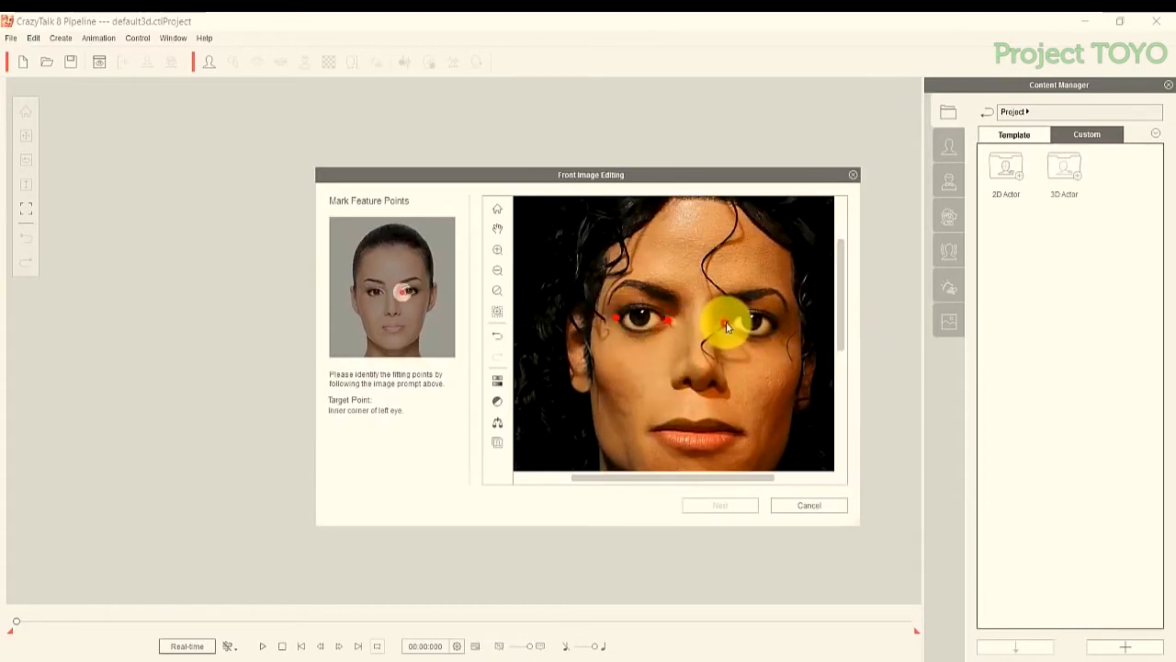
pyautogui.click(728, 323)
pyautogui.click(776, 328)
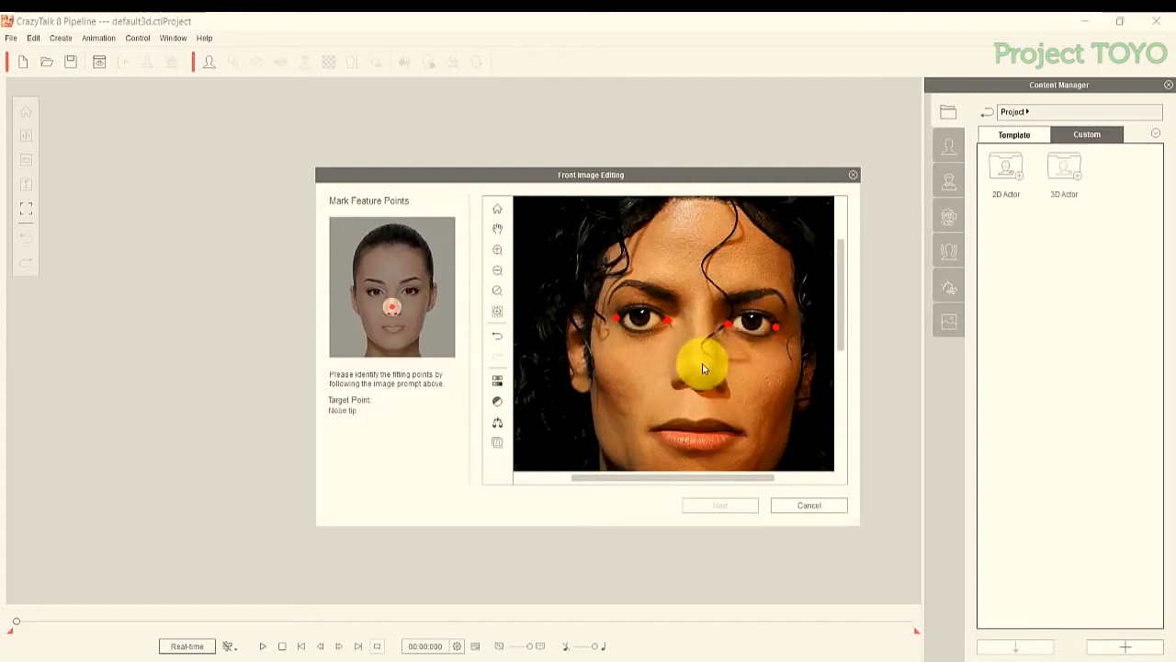
pyautogui.click(702, 364)
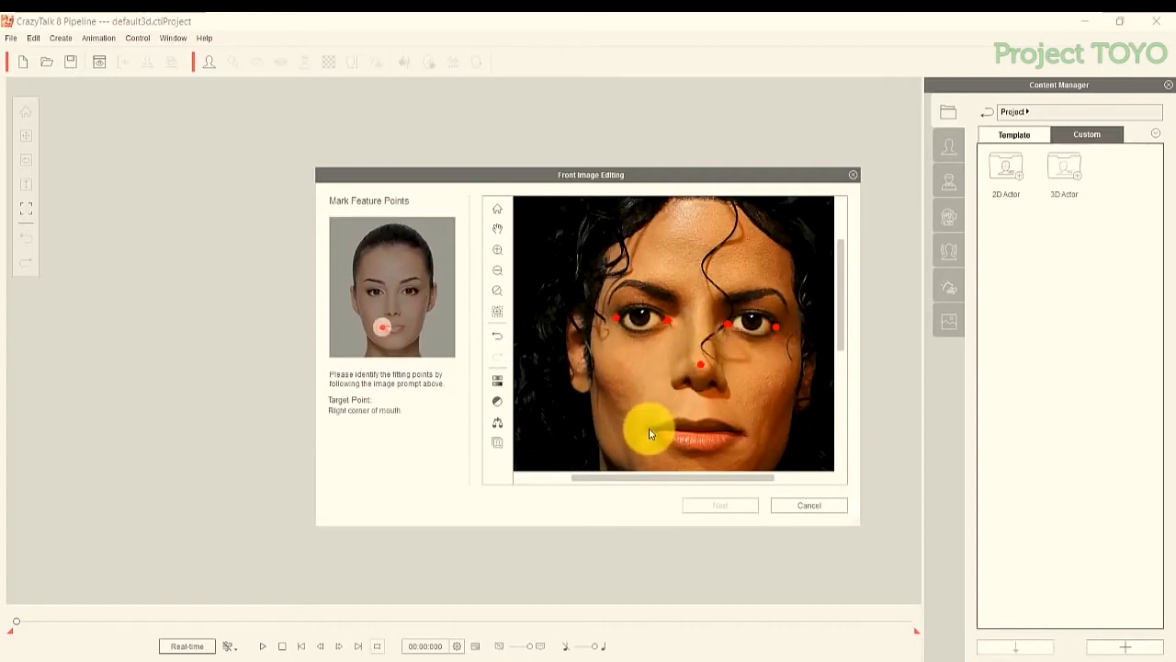
pyautogui.click(695, 429)
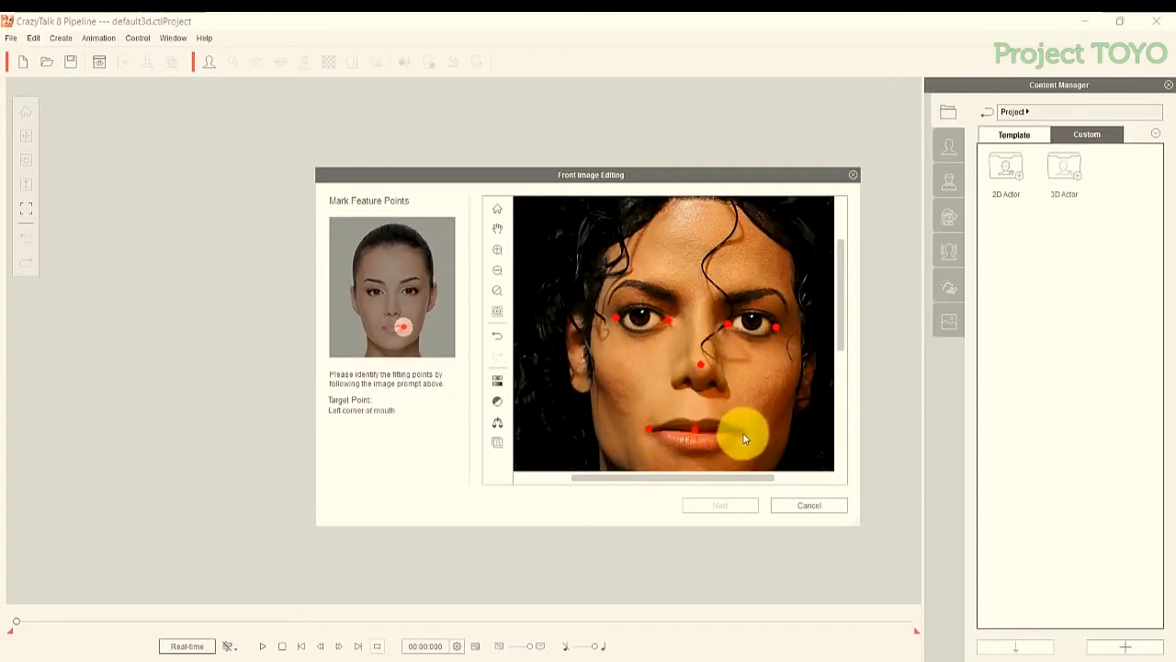
pyautogui.click(744, 431)
# Mark the cheek edges, jaw edges, chin and top of the skull, and continue to the 3D face profile selection
pyautogui.click(587, 351)
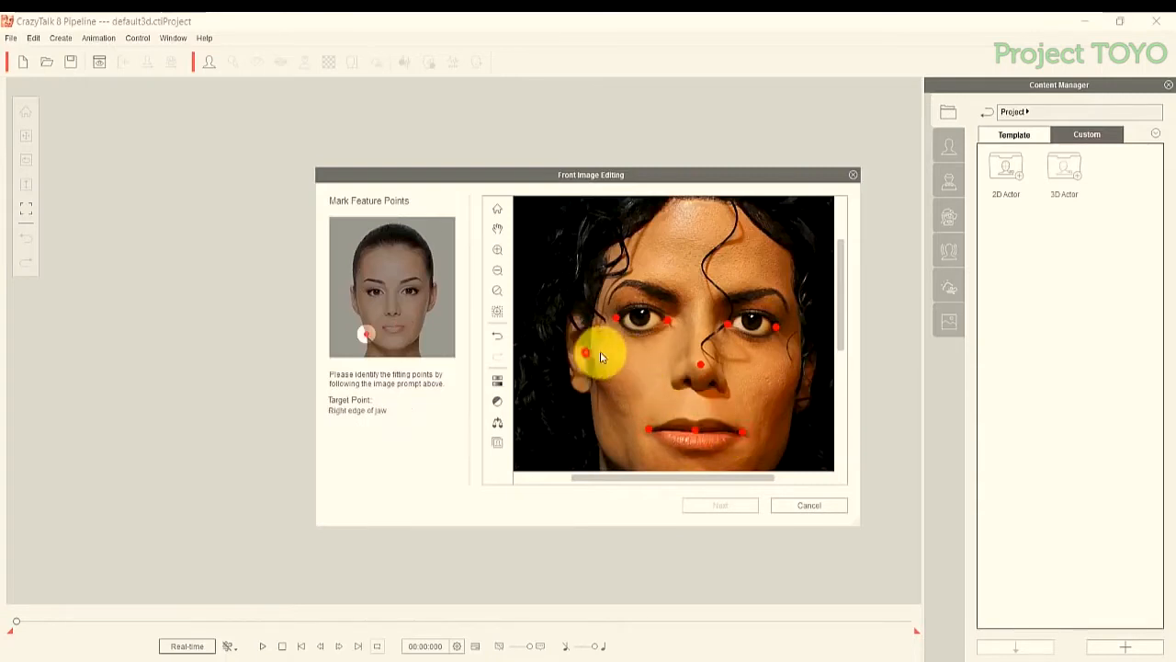
pyautogui.click(686, 454)
pyautogui.click(752, 432)
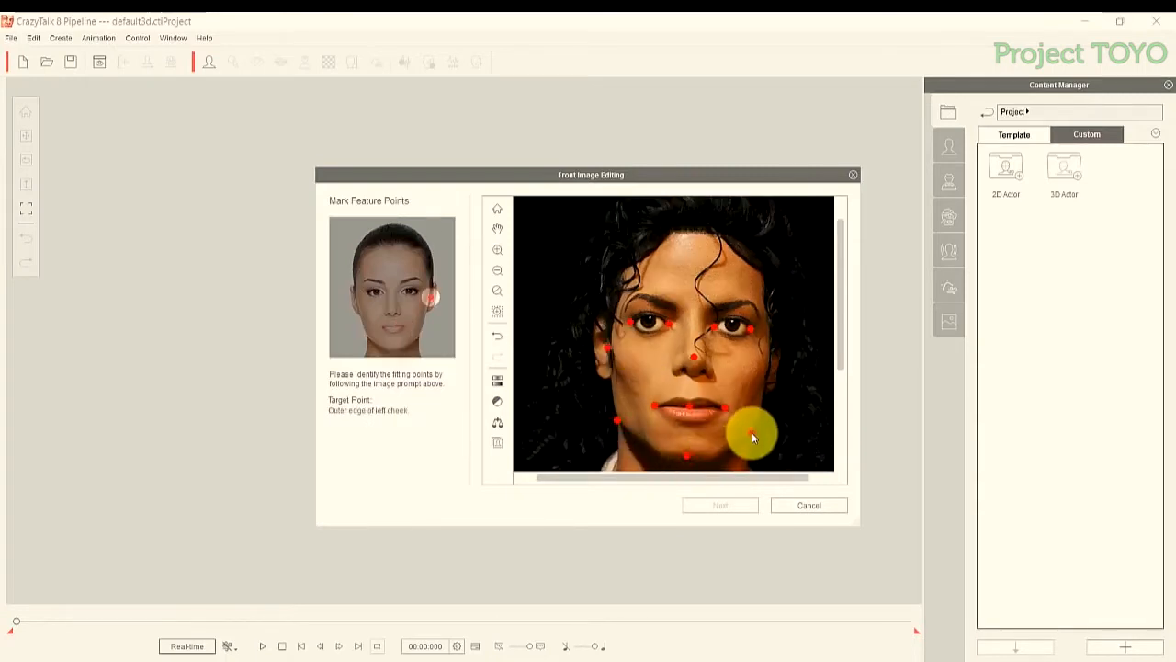
pyautogui.click(769, 357)
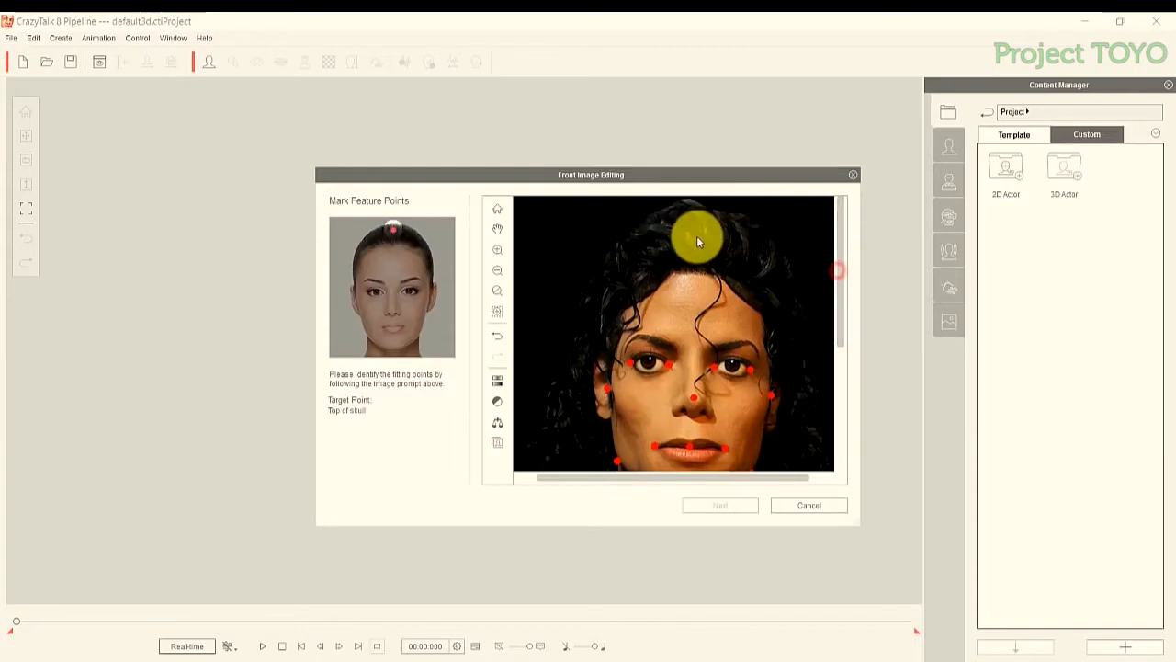
pyautogui.click(697, 231)
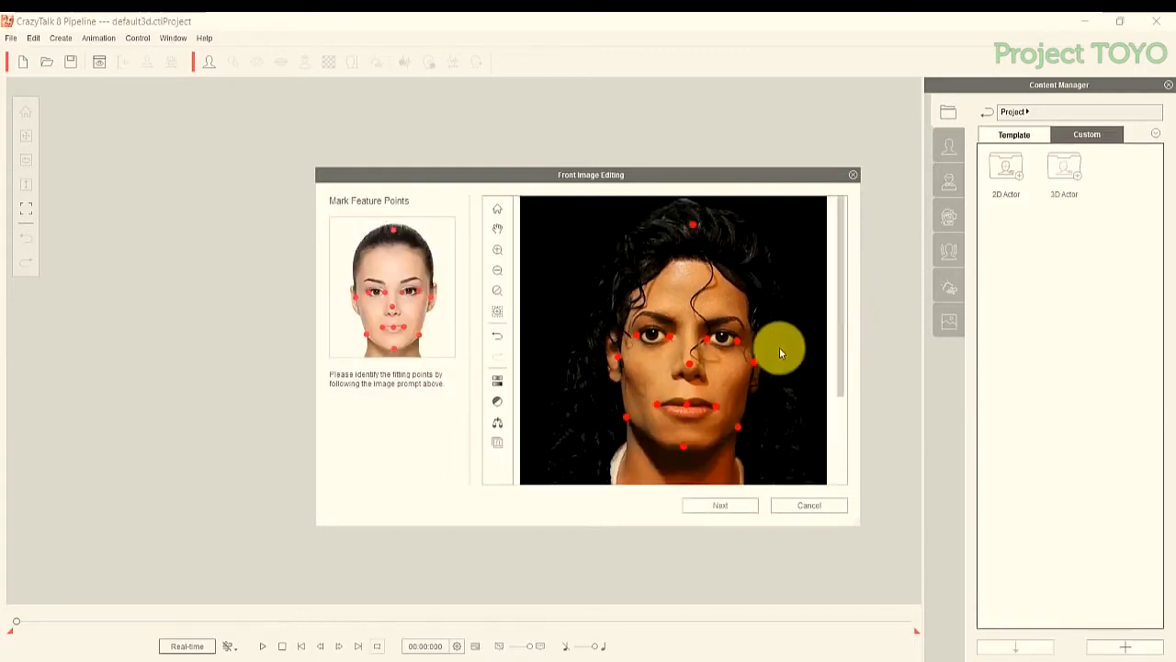
pyautogui.click(726, 504)
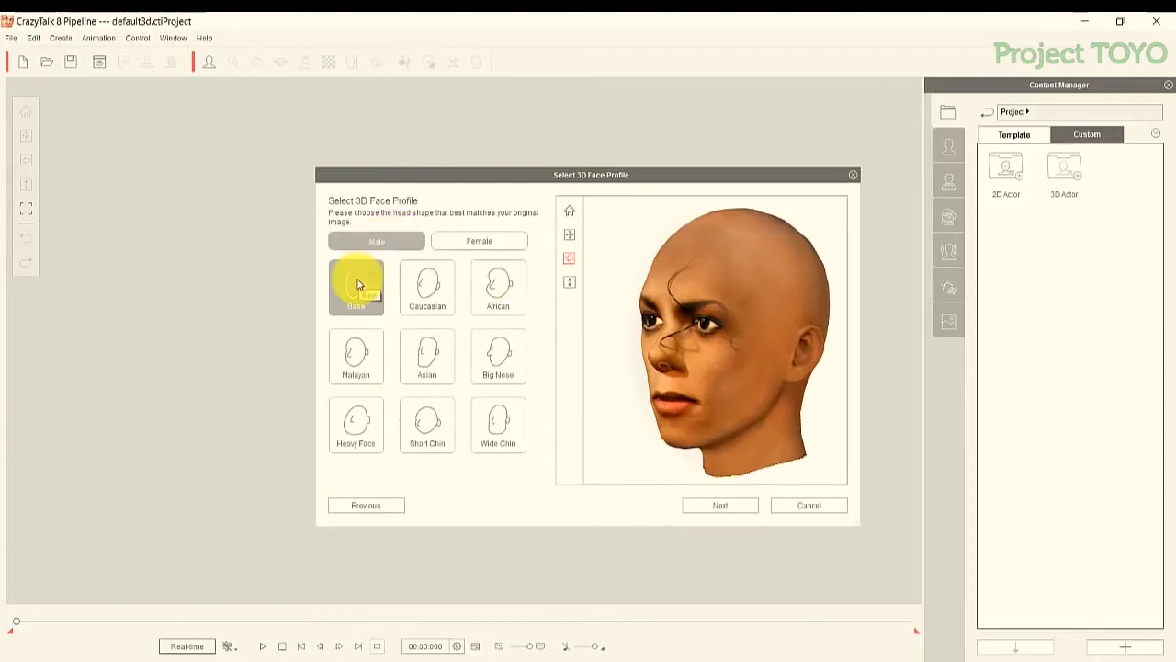
# Inspect the head preview from other angles and accept the male Base face profile
pyautogui.moveTo(656, 341); pyautogui.dragTo(800, 344)
pyautogui.moveTo(688, 368); pyautogui.dragTo(742, 402)
pyautogui.click(735, 505)
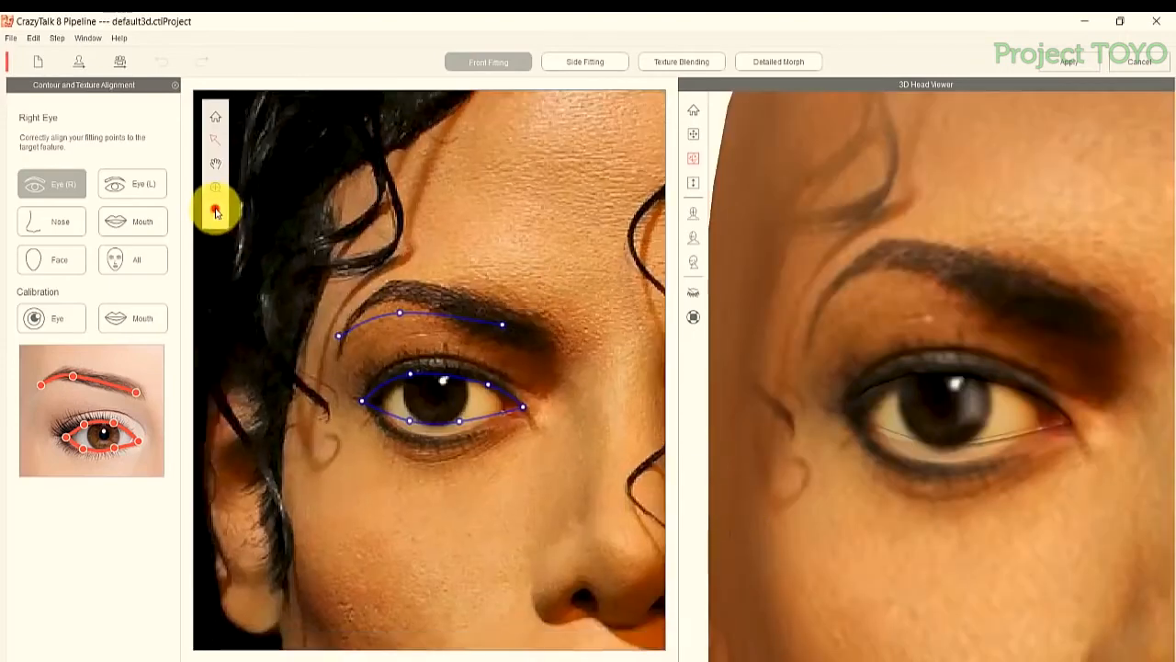
# Align the right eye's contour points with the eyelid edges and outer corner in the front photo
pyautogui.click(215, 209)
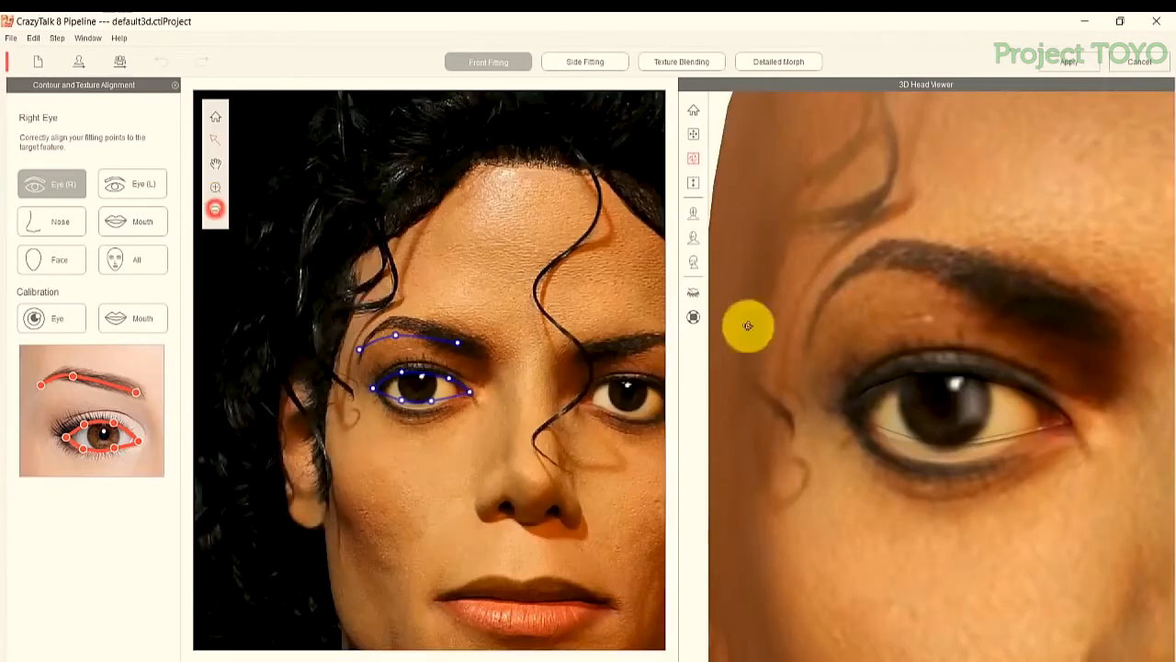
pyautogui.scroll(-3, 736, 227)
pyautogui.click(696, 136)
pyautogui.moveTo(983, 459); pyautogui.dragTo(953, 428)
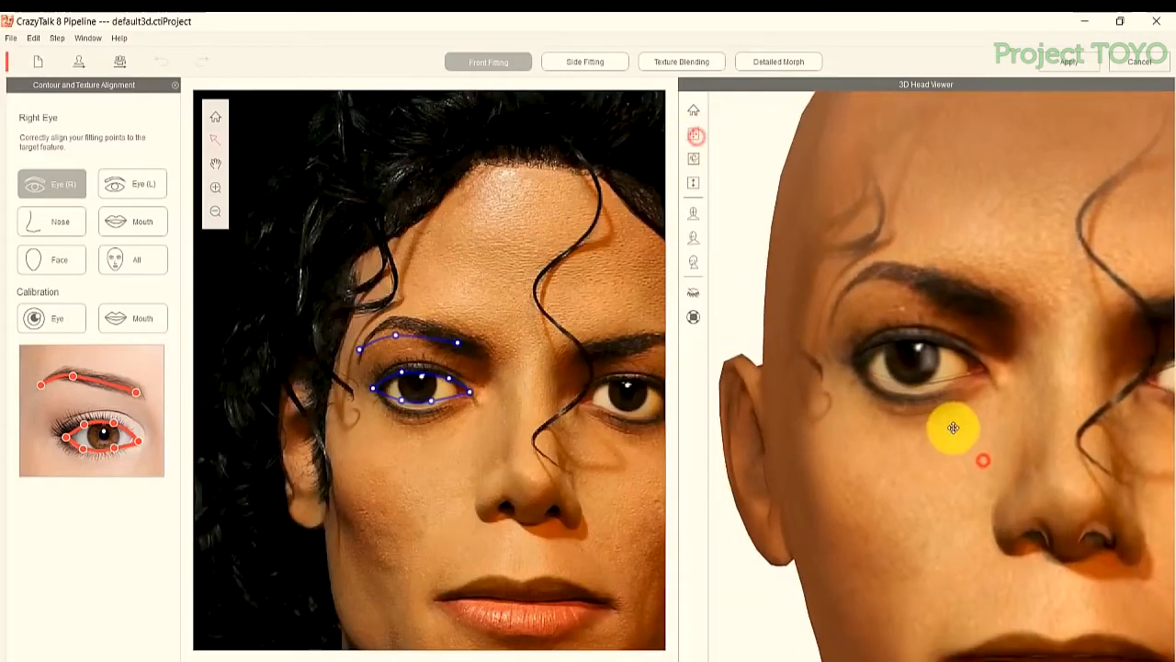
pyautogui.click(215, 137)
pyautogui.moveTo(400, 400); pyautogui.dragTo(378, 389)
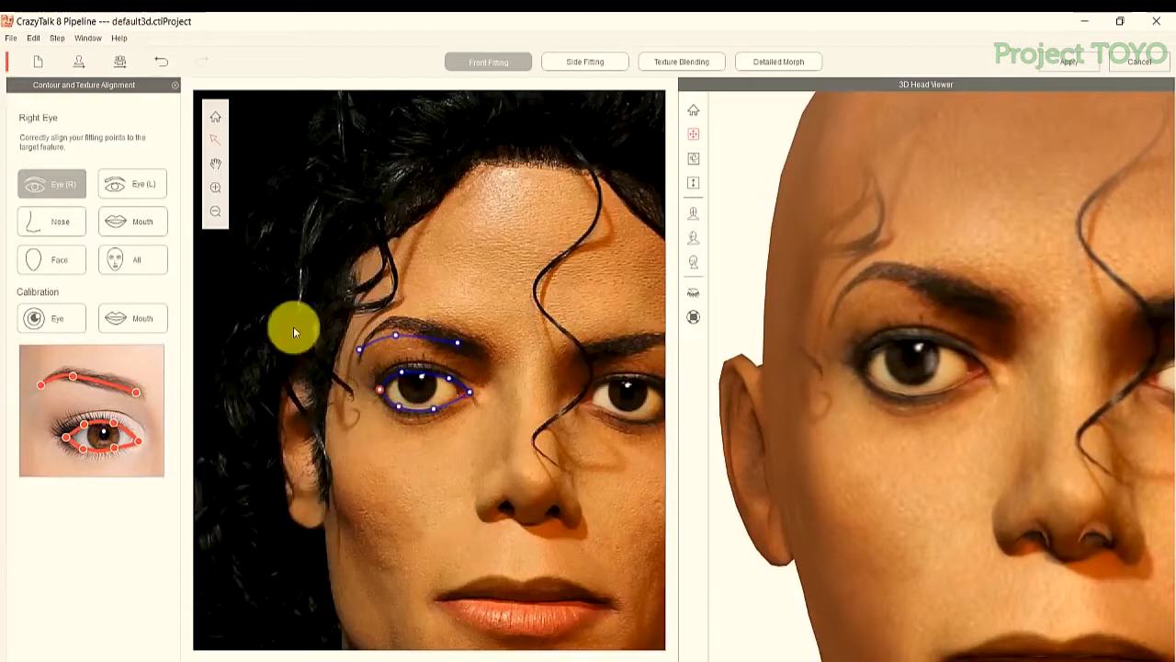
# Fit the left eye's upper and lower eyelid contour points to the eye in the photo
pyautogui.click(133, 184)
pyautogui.click(449, 380)
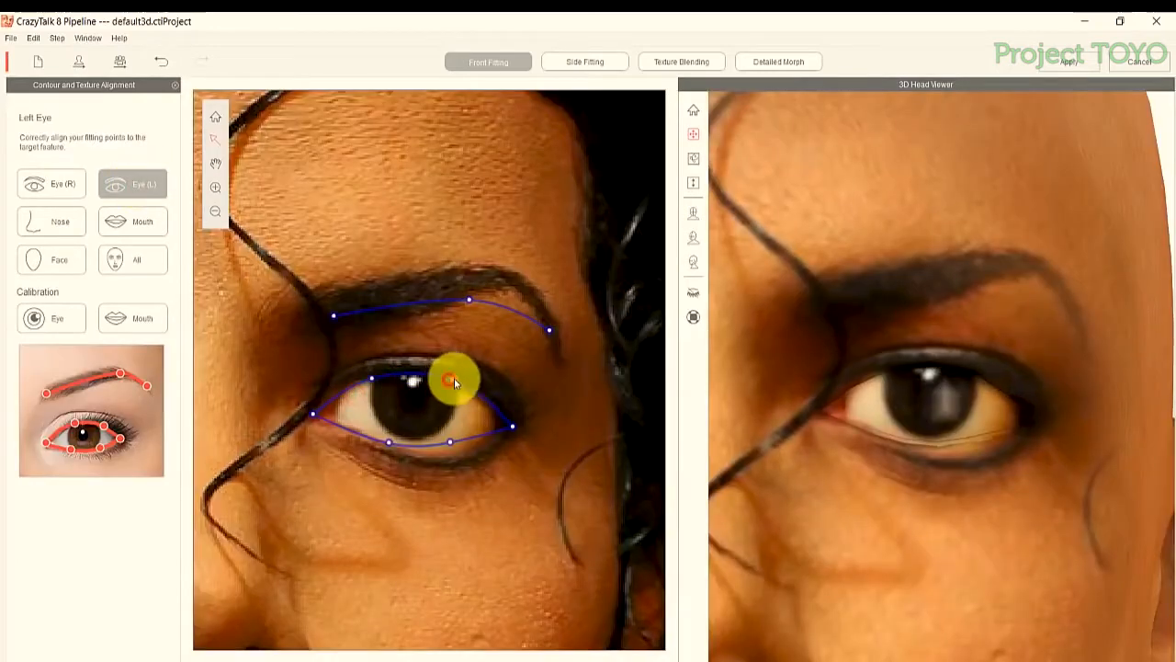
pyautogui.moveTo(449, 442); pyautogui.dragTo(453, 456)
pyautogui.click(387, 442)
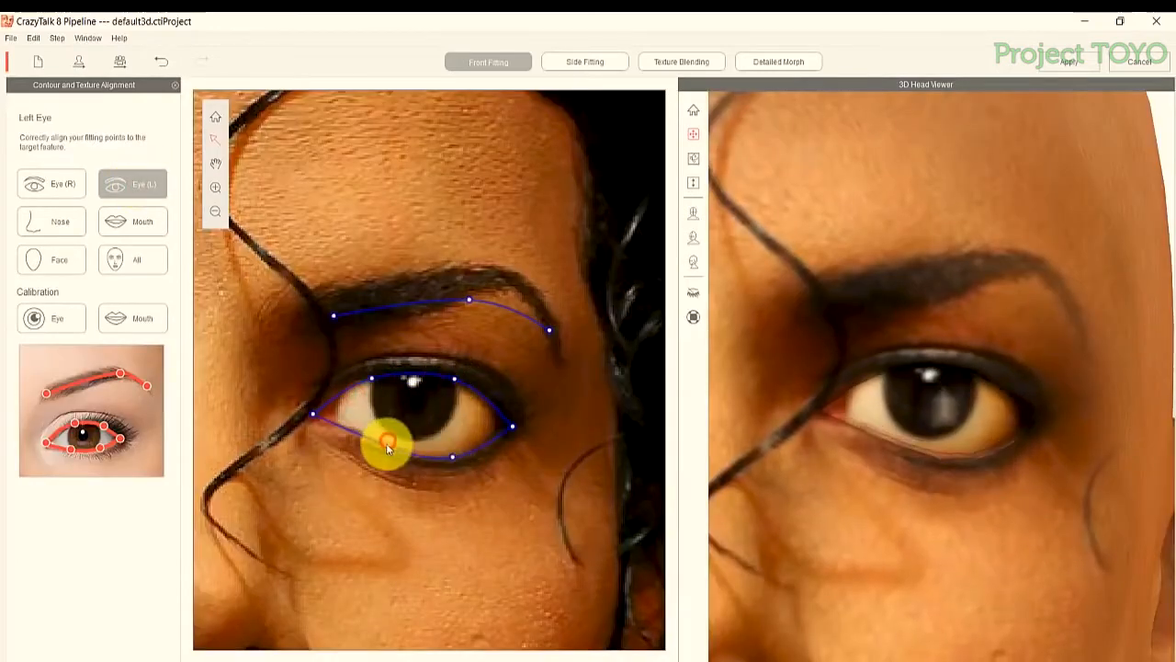
# Shift the nose contour onto the photographed nose and fit its lower points to the outer edges of both nostril wings
pyautogui.click(76, 220)
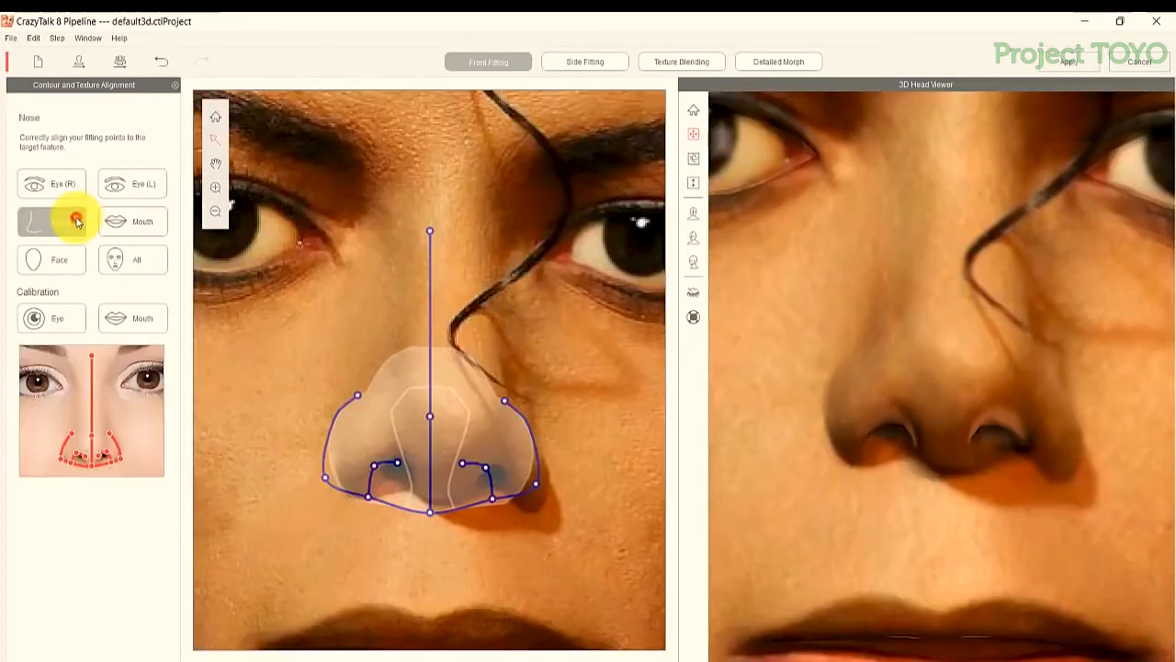
pyautogui.moveTo(429, 321); pyautogui.dragTo(438, 325)
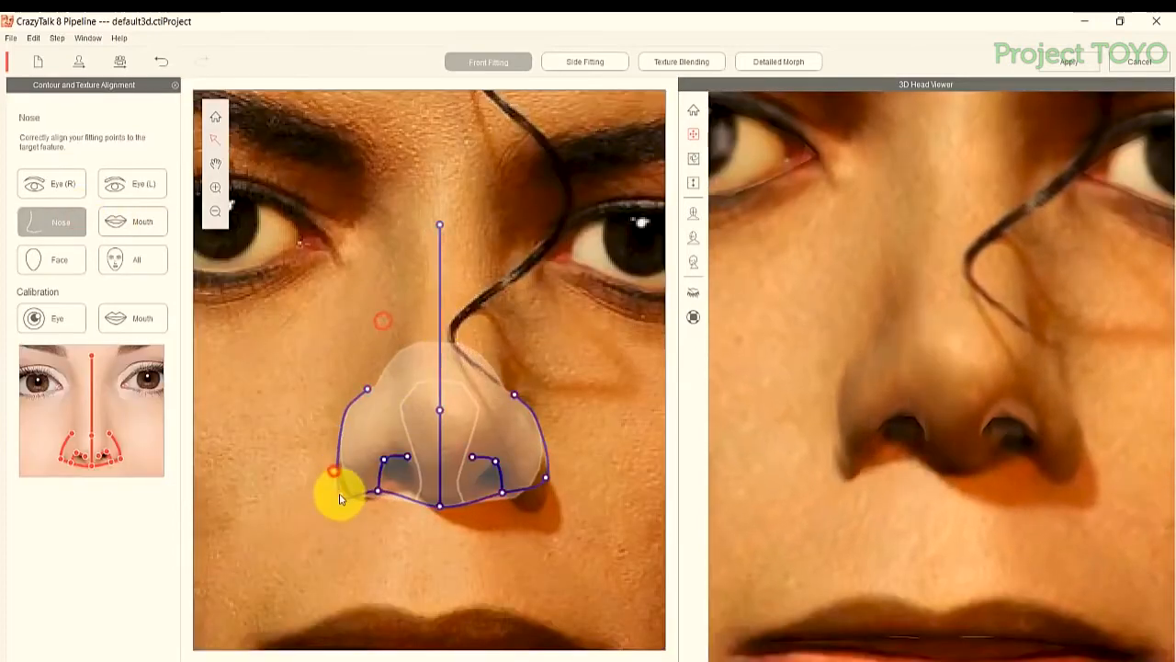
pyautogui.moveTo(340, 493); pyautogui.dragTo(374, 500)
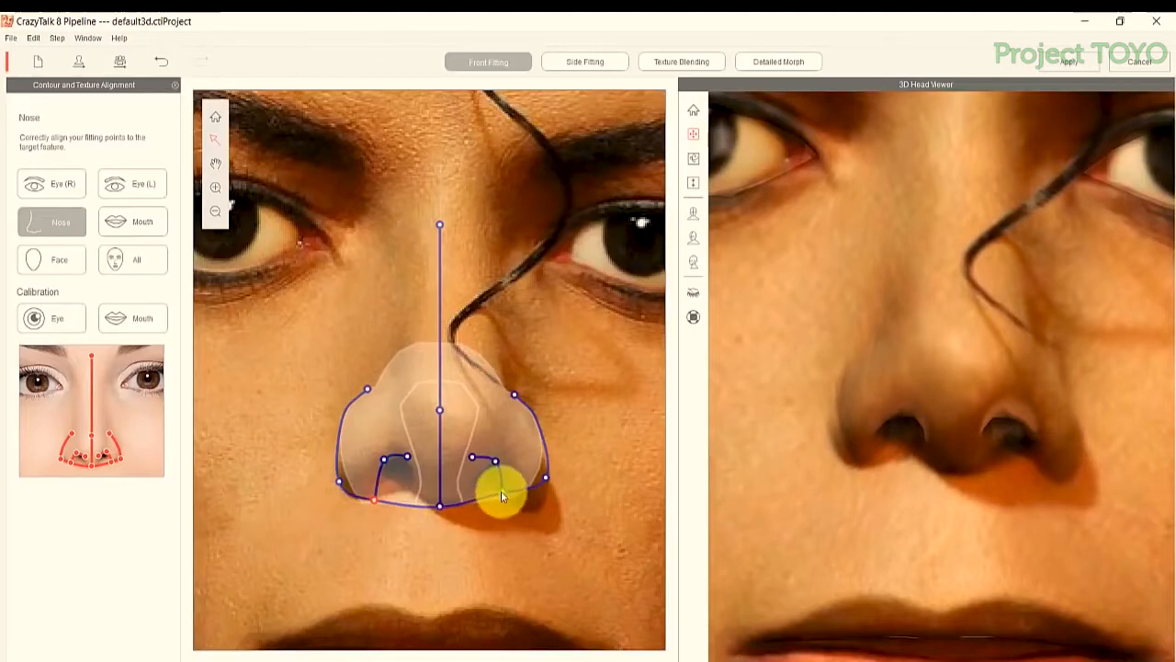
pyautogui.moveTo(502, 491); pyautogui.dragTo(547, 497)
# Fine-tune the inner nose contour points so that they follow the tops of both nostrils
pyautogui.moveTo(496, 461); pyautogui.dragTo(479, 472)
pyautogui.moveTo(384, 460); pyautogui.dragTo(387, 457)
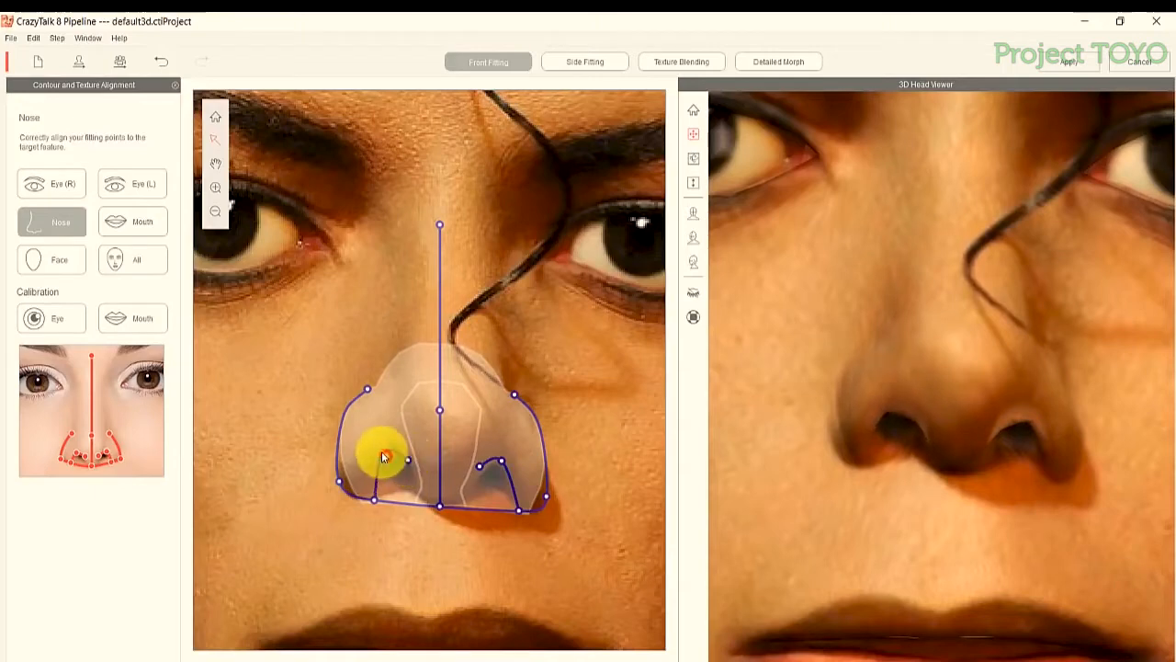
pyautogui.moveTo(384, 456); pyautogui.dragTo(382, 452)
pyautogui.moveTo(502, 461)
pyautogui.mouseDown()
pyautogui.moveTo(511, 466)
pyautogui.moveTo(483, 471)
pyautogui.moveTo(503, 471)
pyautogui.mouseUp()
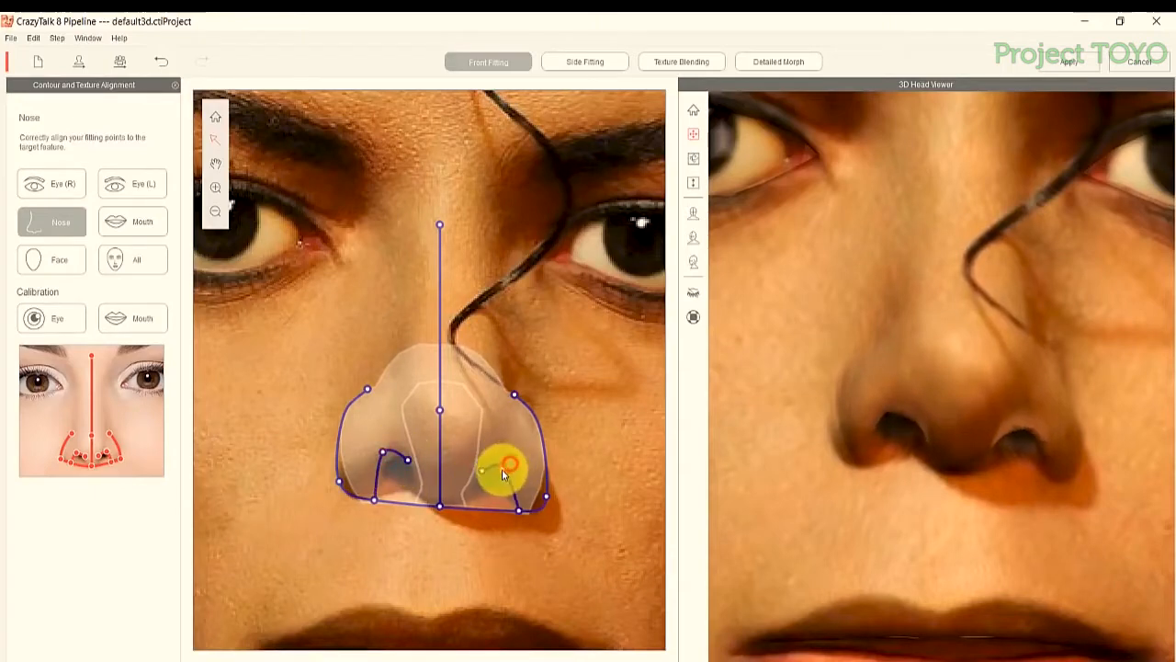
pyautogui.click(384, 455)
# Fit the mouth contour to the lips by moving the outline, both mouth corners and the points along the lip line
pyautogui.click(142, 221)
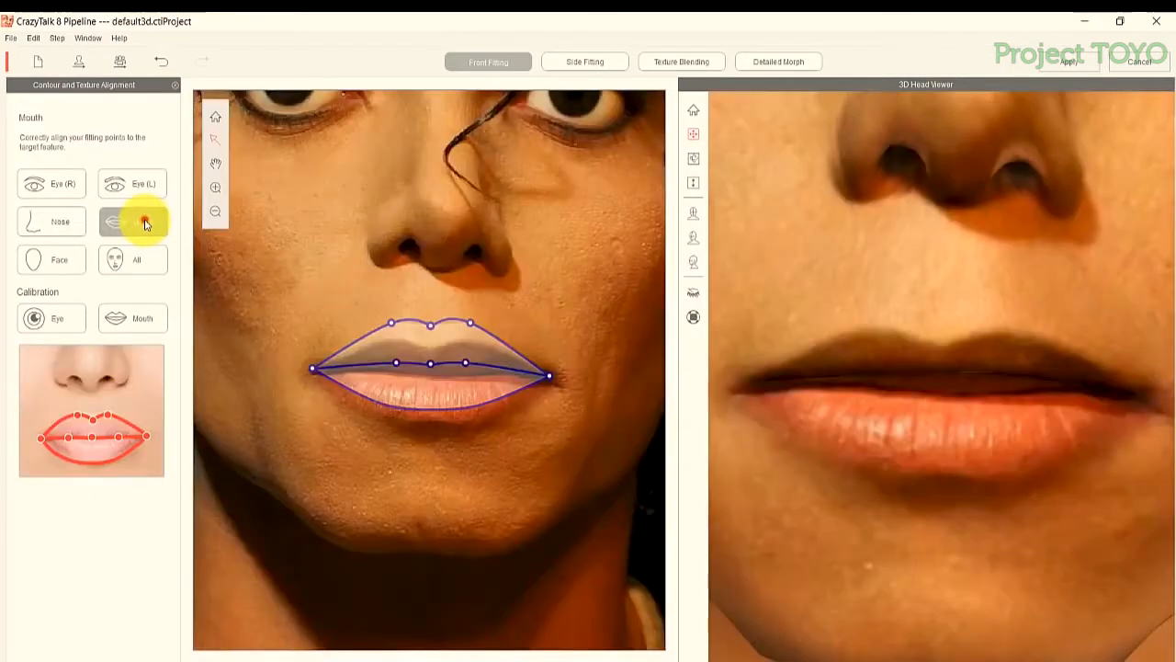
pyautogui.click(435, 409)
pyautogui.moveTo(552, 383); pyautogui.dragTo(554, 381)
pyautogui.moveTo(313, 381); pyautogui.dragTo(312, 371)
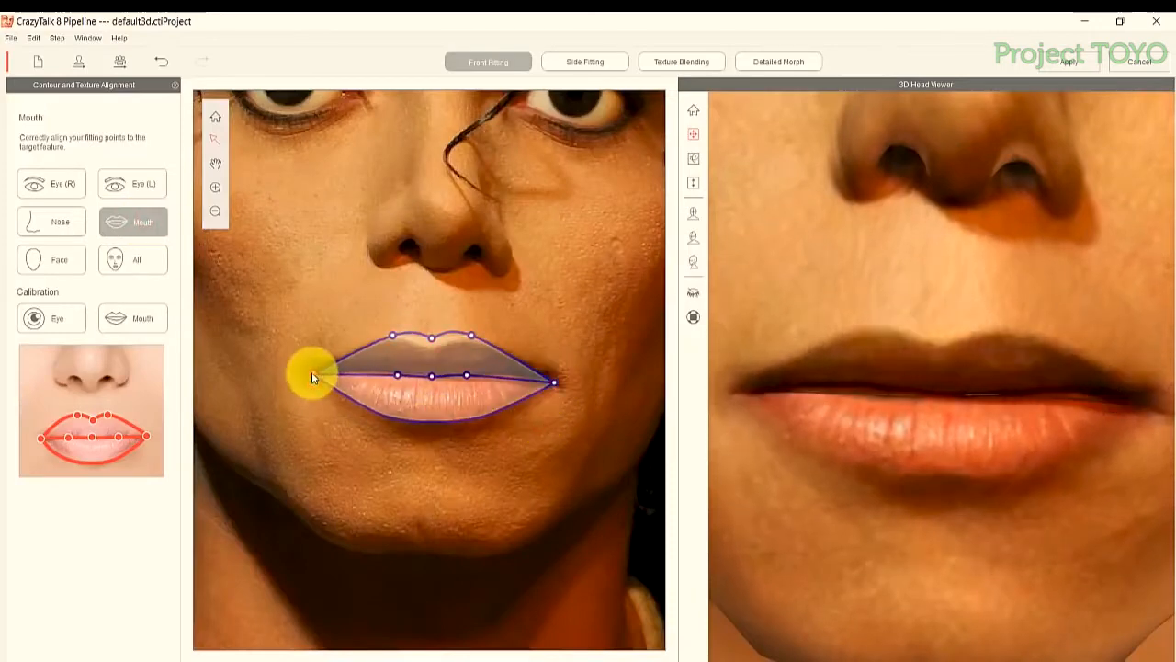
pyautogui.scroll(-3, 874, 491)
pyautogui.moveTo(554, 382); pyautogui.dragTo(552, 378)
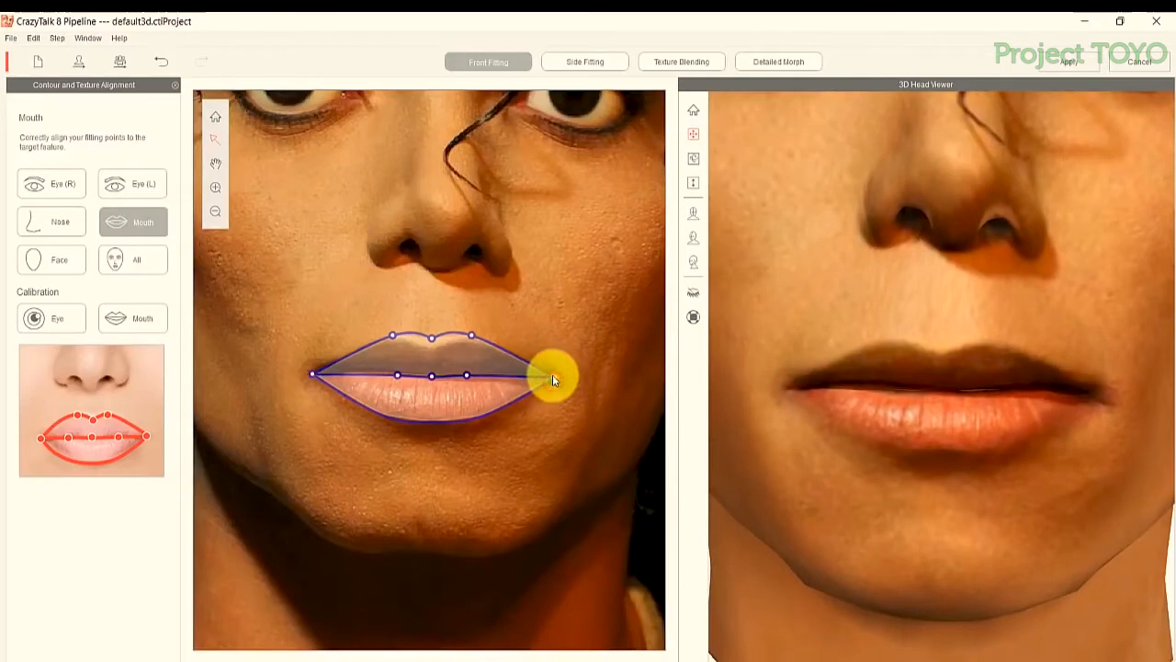
pyautogui.moveTo(397, 375); pyautogui.dragTo(392, 371)
pyautogui.moveTo(467, 373)
pyautogui.mouseDown()
pyautogui.moveTo(439, 375)
pyautogui.moveTo(473, 378)
pyautogui.mouseUp()
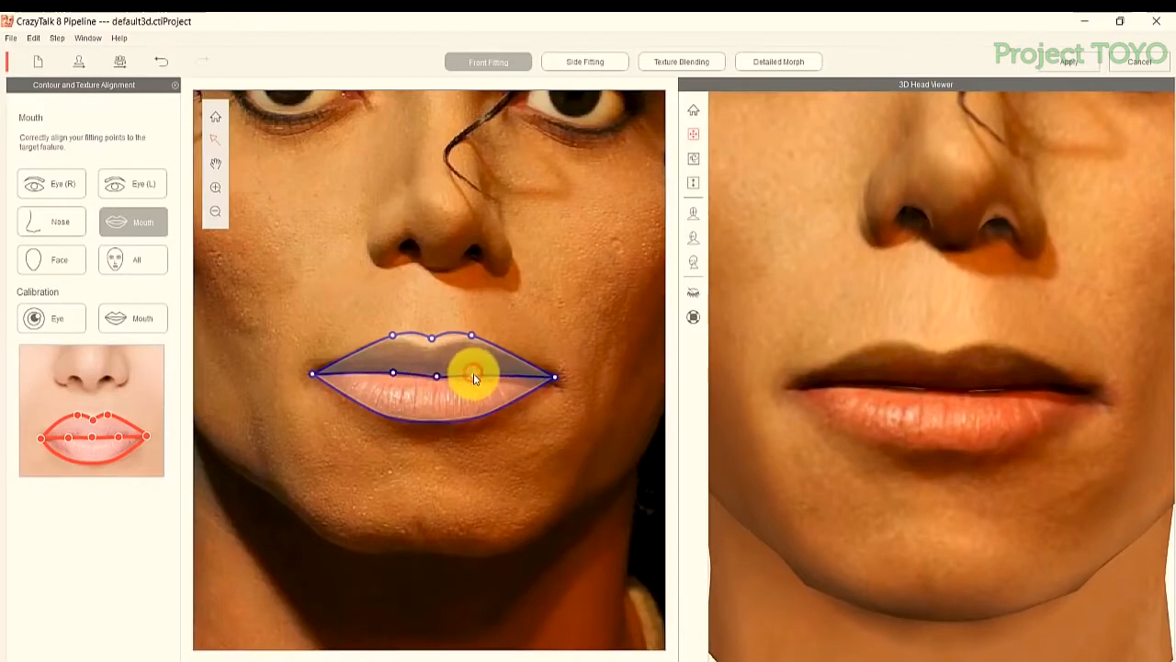
# Adjust the face contour points along the jaw and chin to follow the lower face outline
pyautogui.click(51, 259)
pyautogui.click(385, 582)
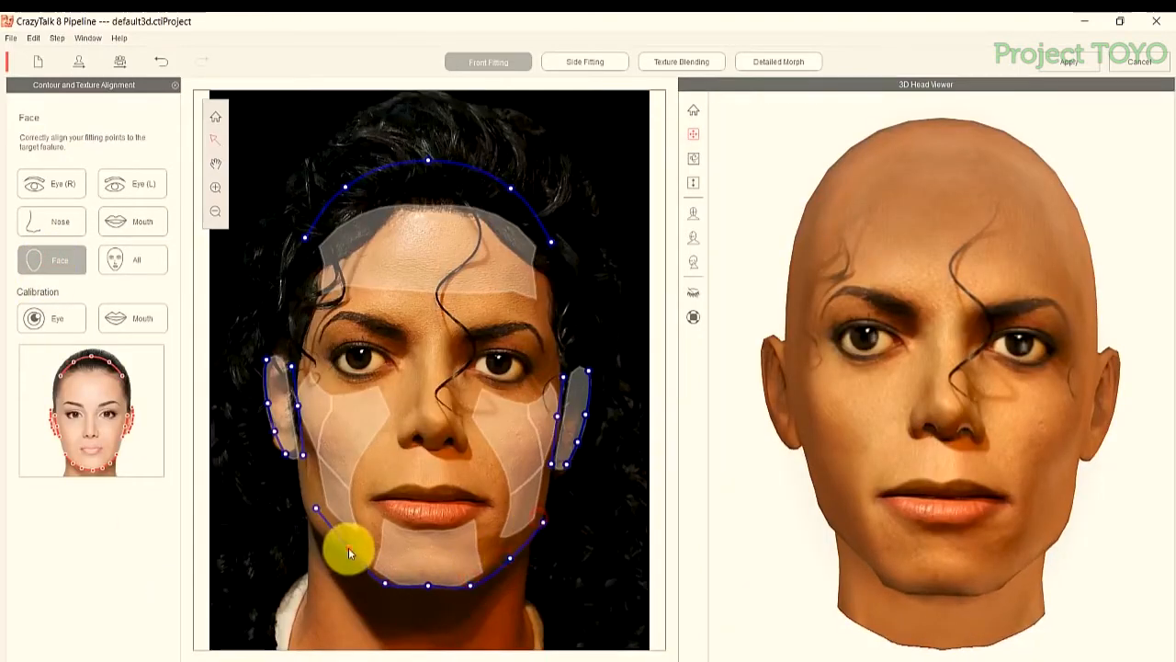
pyautogui.moveTo(315, 508); pyautogui.dragTo(308, 516)
pyautogui.click(340, 552)
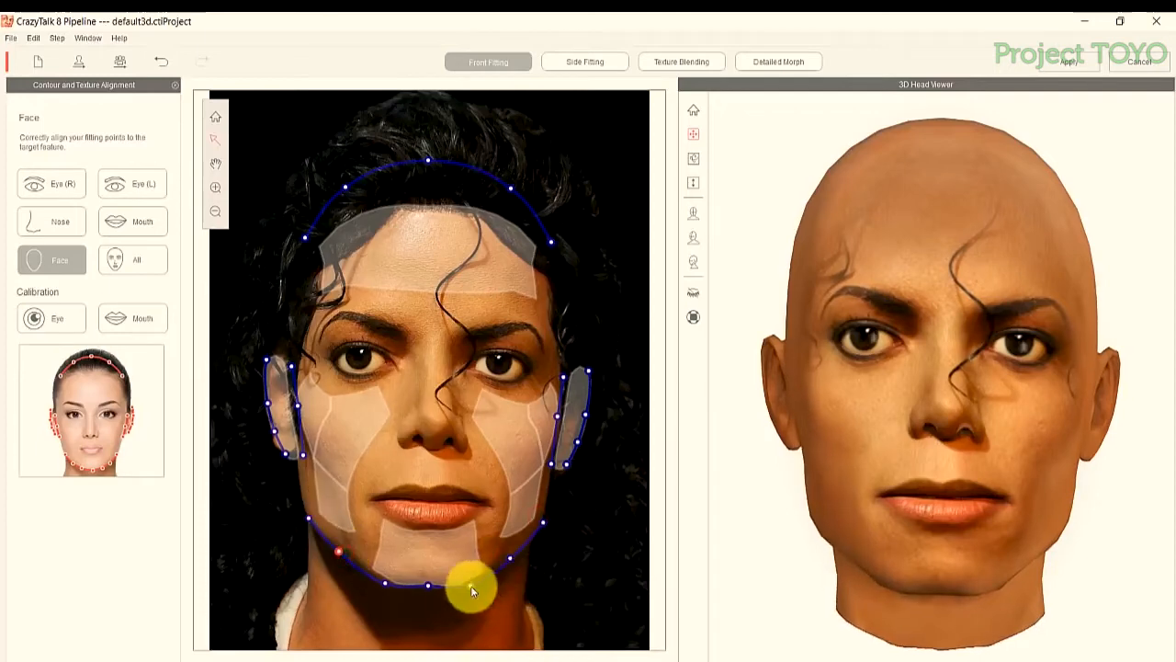
pyautogui.moveTo(386, 584); pyautogui.dragTo(386, 578)
pyautogui.moveTo(308, 519); pyautogui.dragTo(308, 514)
pyautogui.moveTo(543, 522); pyautogui.dragTo(543, 517)
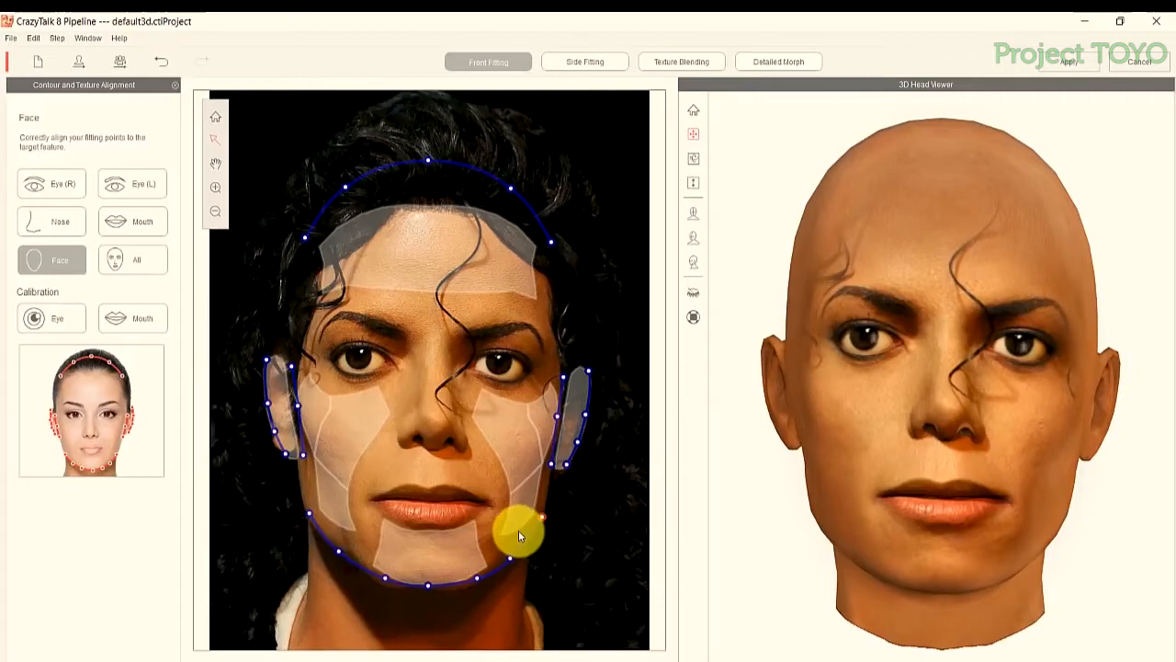
# Check the 3D head from both sides, then refine the contours of both ears and the top of the skull
pyautogui.moveTo(1050, 439); pyautogui.dragTo(987, 412)
pyautogui.click(695, 163)
pyautogui.moveTo(1088, 414); pyautogui.dragTo(1032, 472)
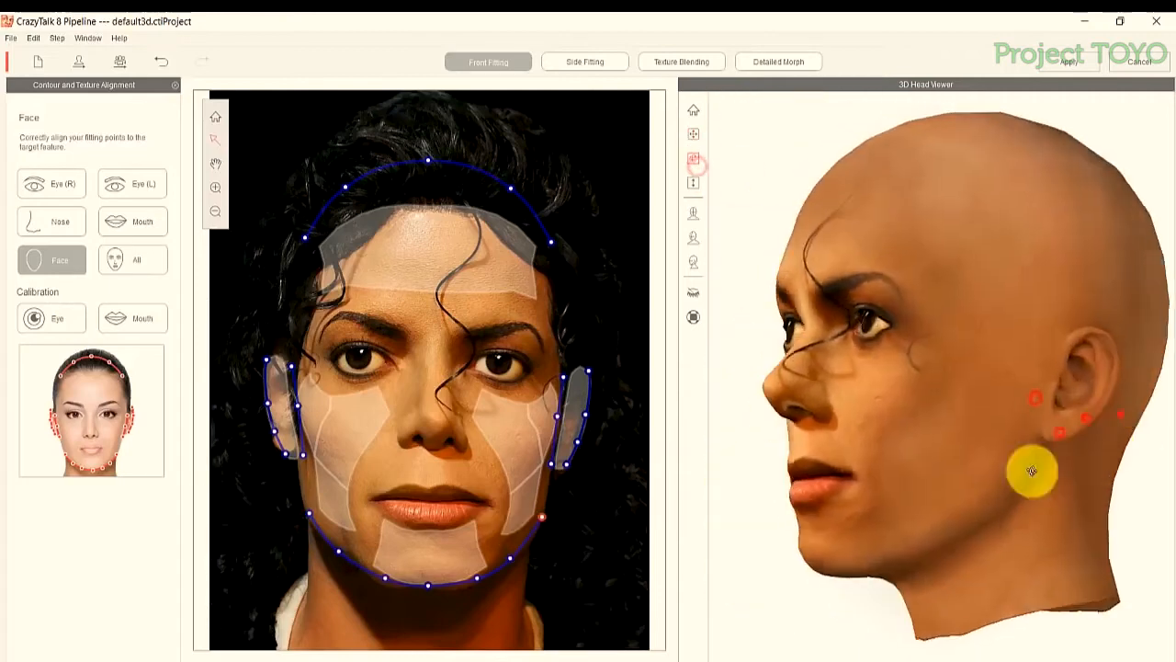
pyautogui.moveTo(1144, 430); pyautogui.dragTo(759, 457)
pyautogui.moveTo(838, 478); pyautogui.dragTo(1036, 429)
pyautogui.moveTo(277, 438); pyautogui.dragTo(299, 435)
pyautogui.moveTo(554, 445); pyautogui.dragTo(572, 452)
pyautogui.moveTo(427, 161); pyautogui.dragTo(432, 163)
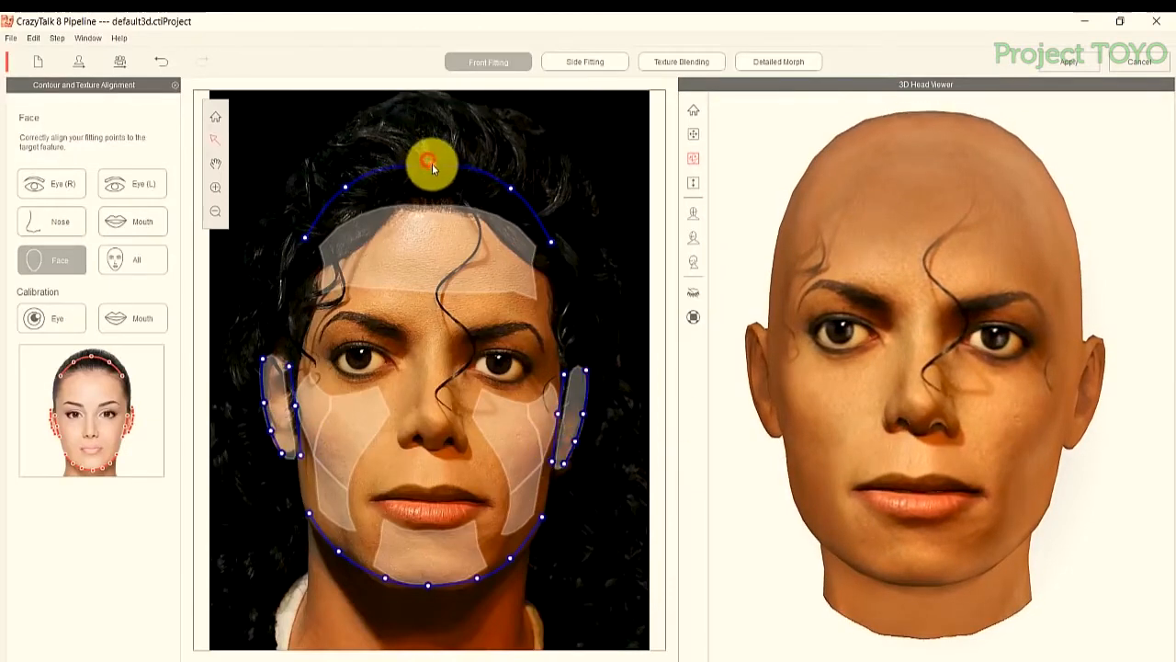
# Open the eye calibration and preview the eye movement and Blink animations on the 3D head
pyautogui.click(58, 317)
pyautogui.click(61, 448)
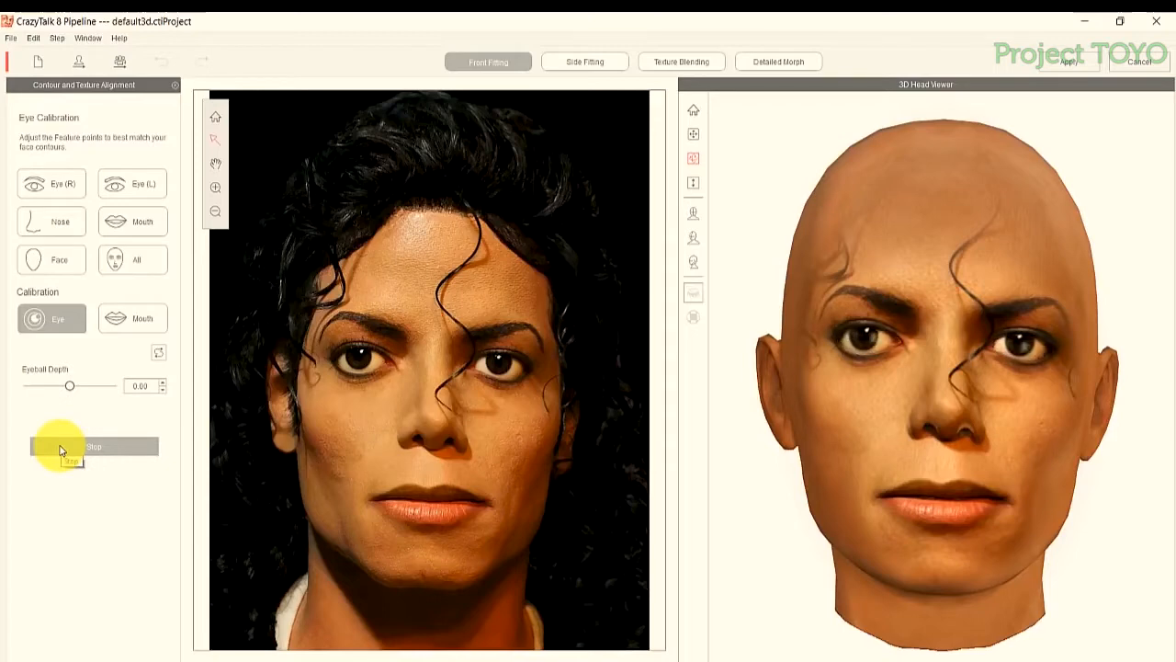
pyautogui.click(60, 448)
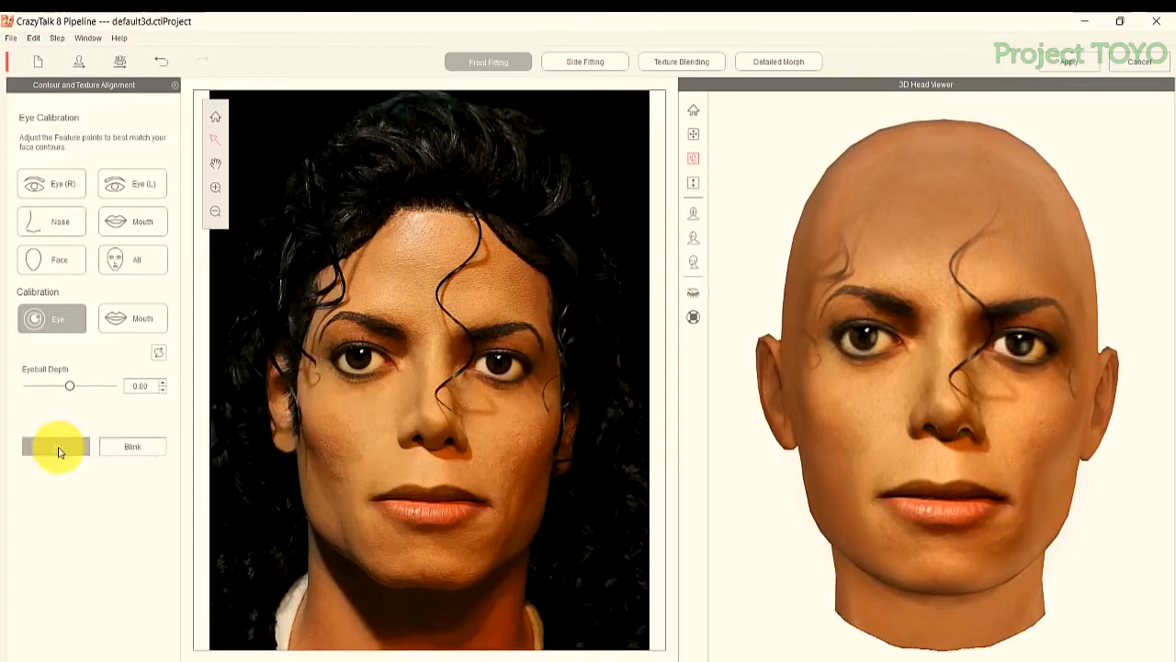
pyautogui.click(140, 450)
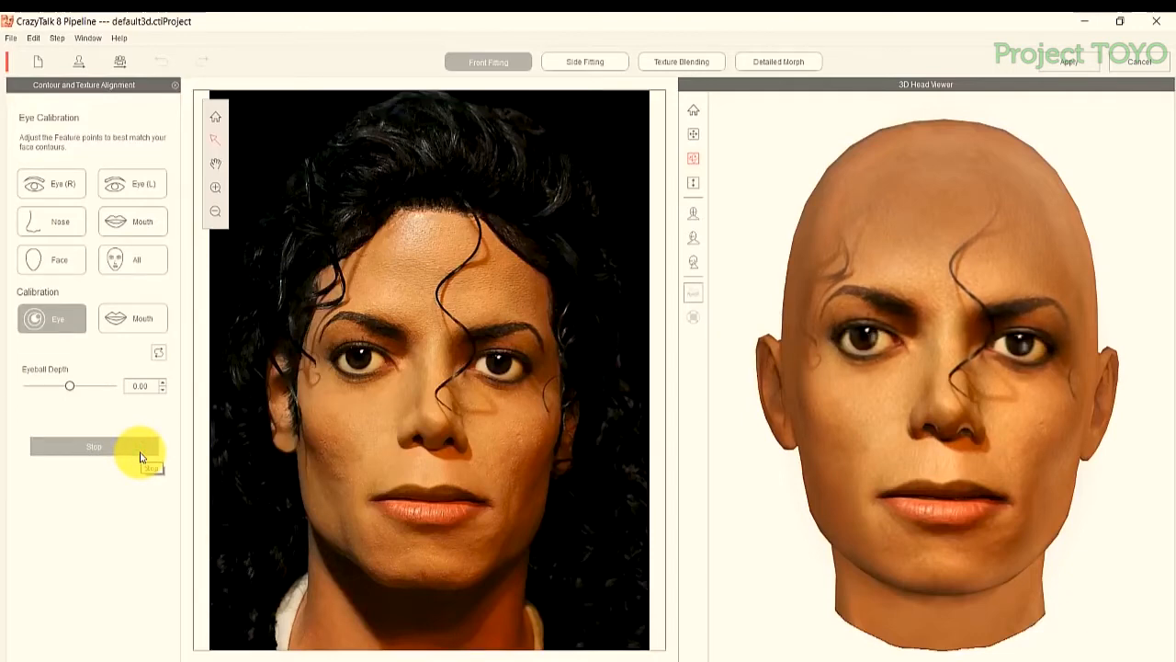
# Open the mouth calibration and play the Vowel preview to check the teeth and lip movement, then stop it
pyautogui.click(124, 326)
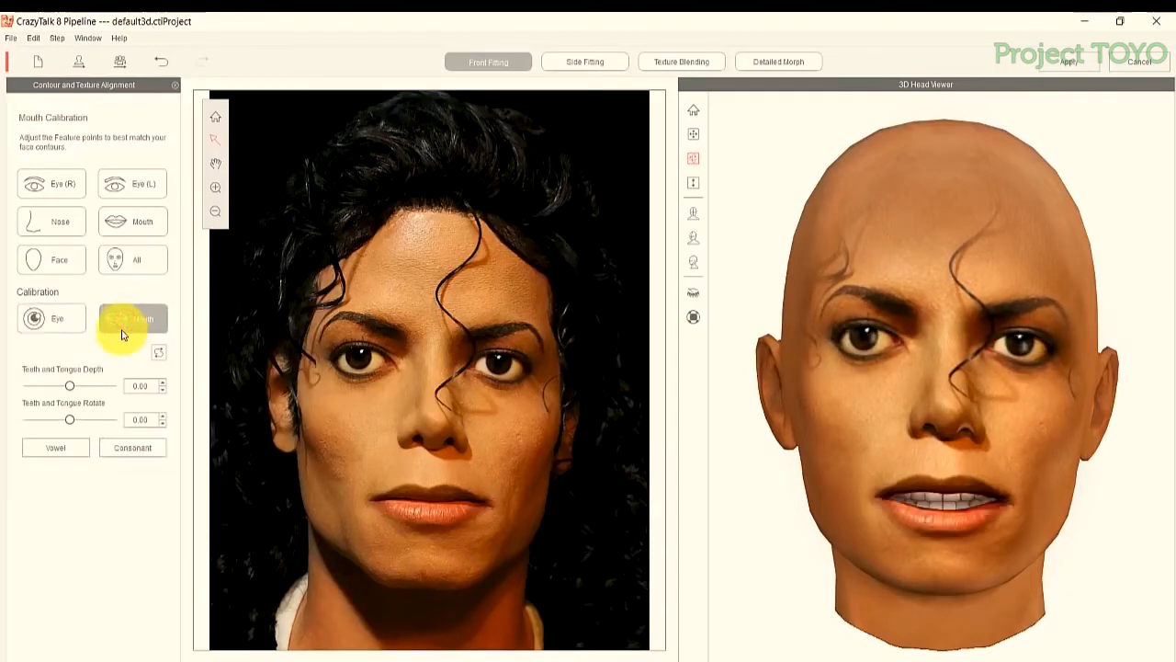
pyautogui.click(59, 448)
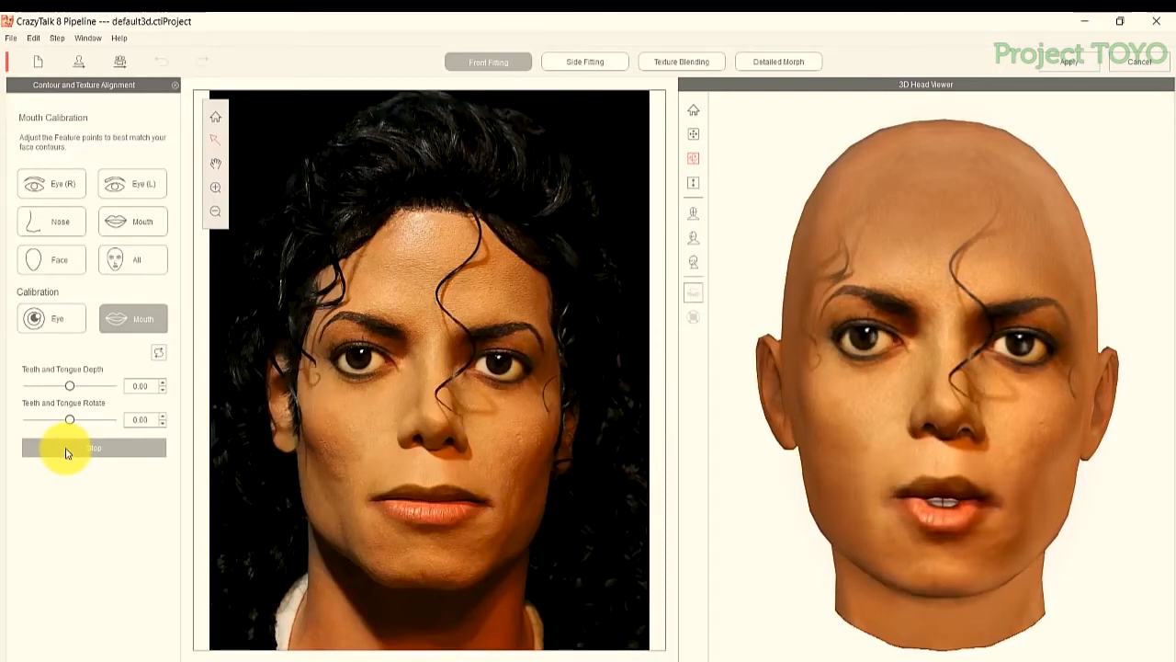
pyautogui.click(67, 452)
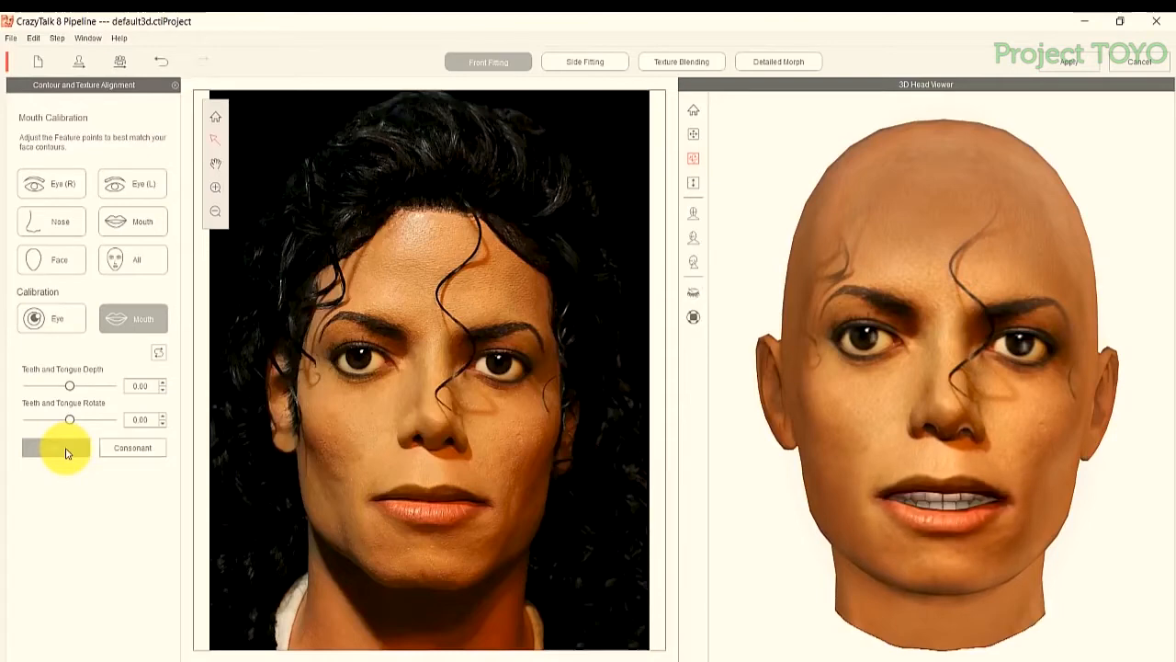
# Play the Consonant preview of the mouth calibration to check the teeth and lips, and stop it
pyautogui.click(120, 451)
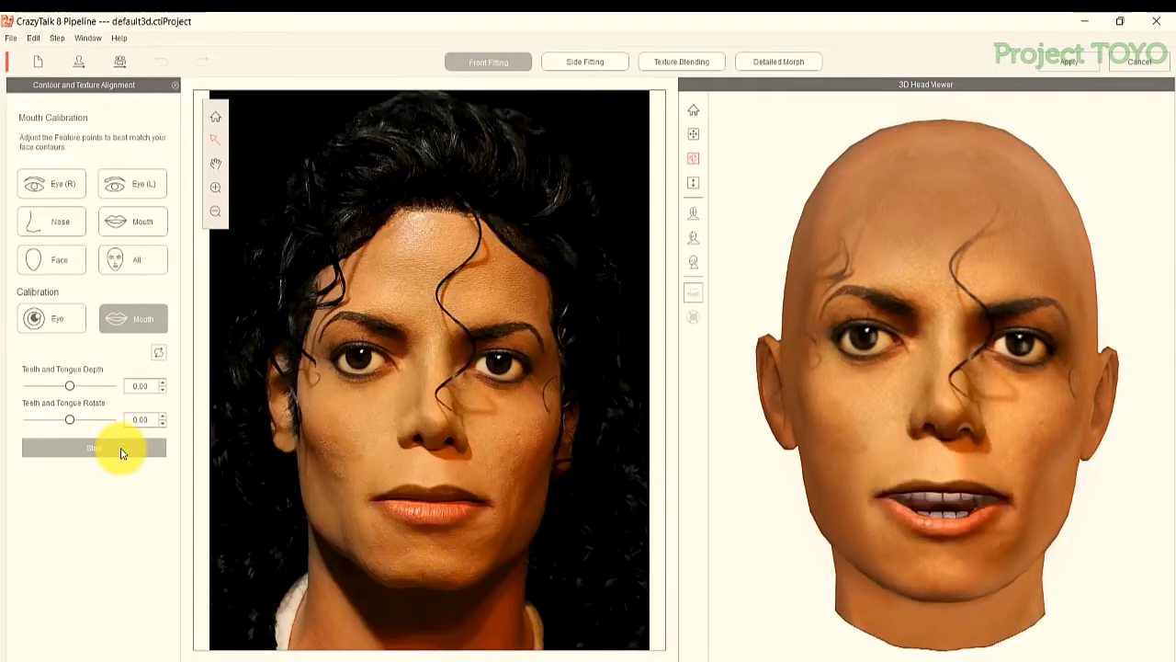
pyautogui.click(120, 450)
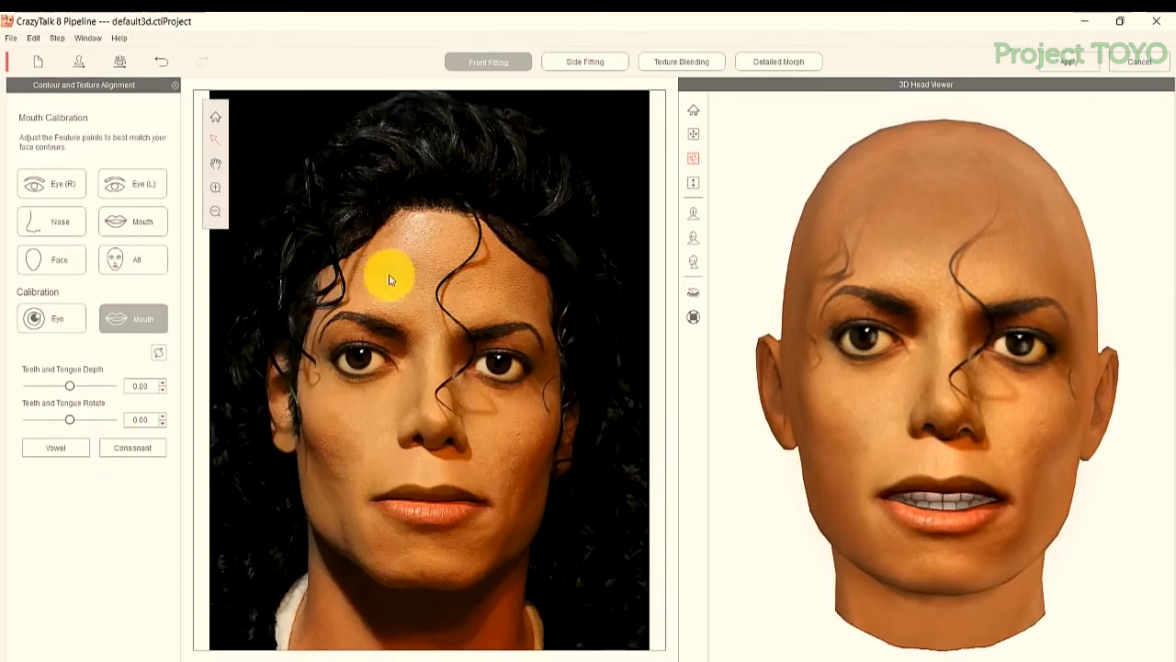
# Go to Texture Blending and set the skin roughness Pore size and Strength to 0
pyautogui.click(668, 59)
pyautogui.moveTo(827, 363); pyautogui.dragTo(909, 394)
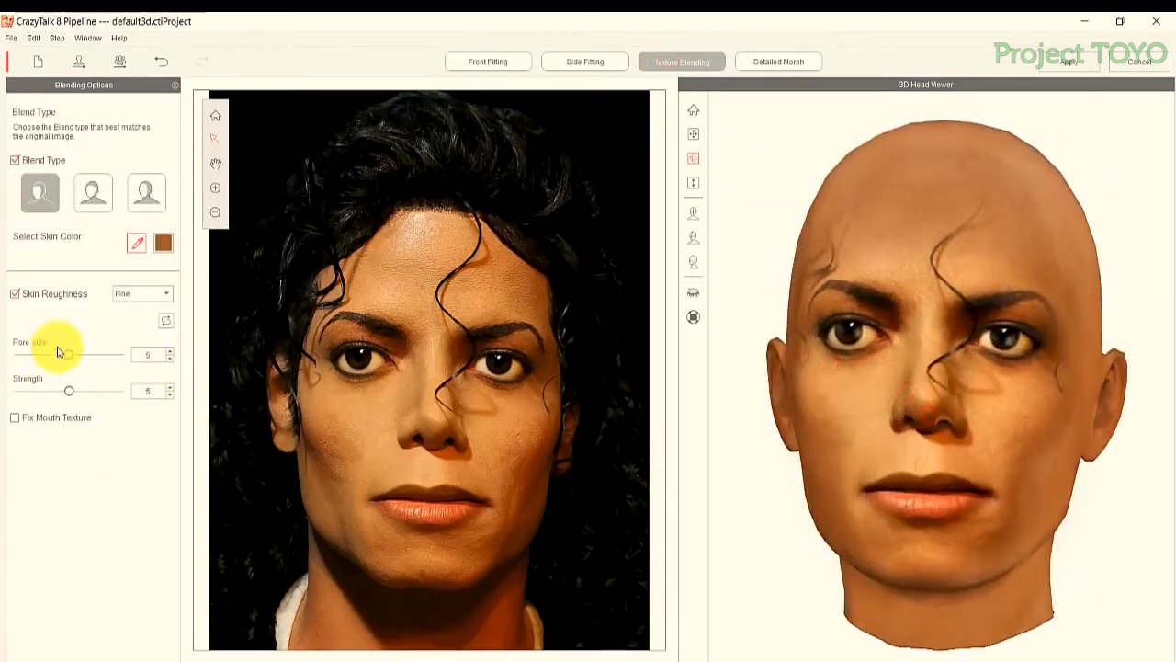
pyautogui.moveTo(68, 355); pyautogui.dragTo(3, 350)
pyautogui.moveTo(71, 392); pyautogui.dragTo(1, 393)
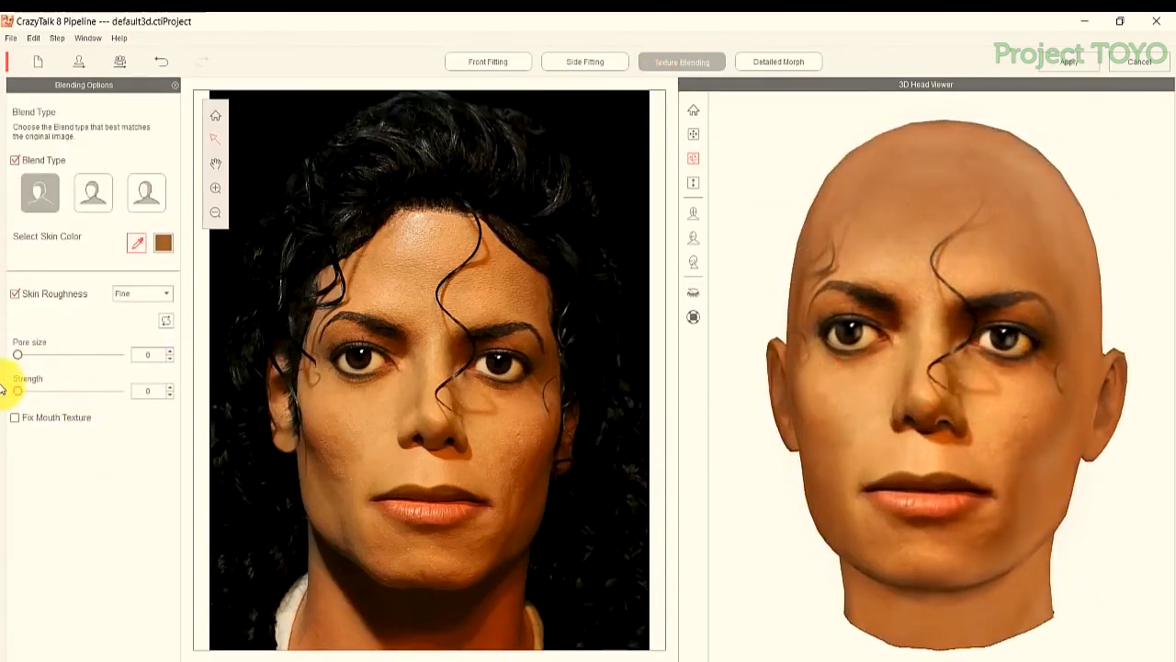
# Compare the three texture blend types on the 3D head and apply the second one
pyautogui.click(93, 192)
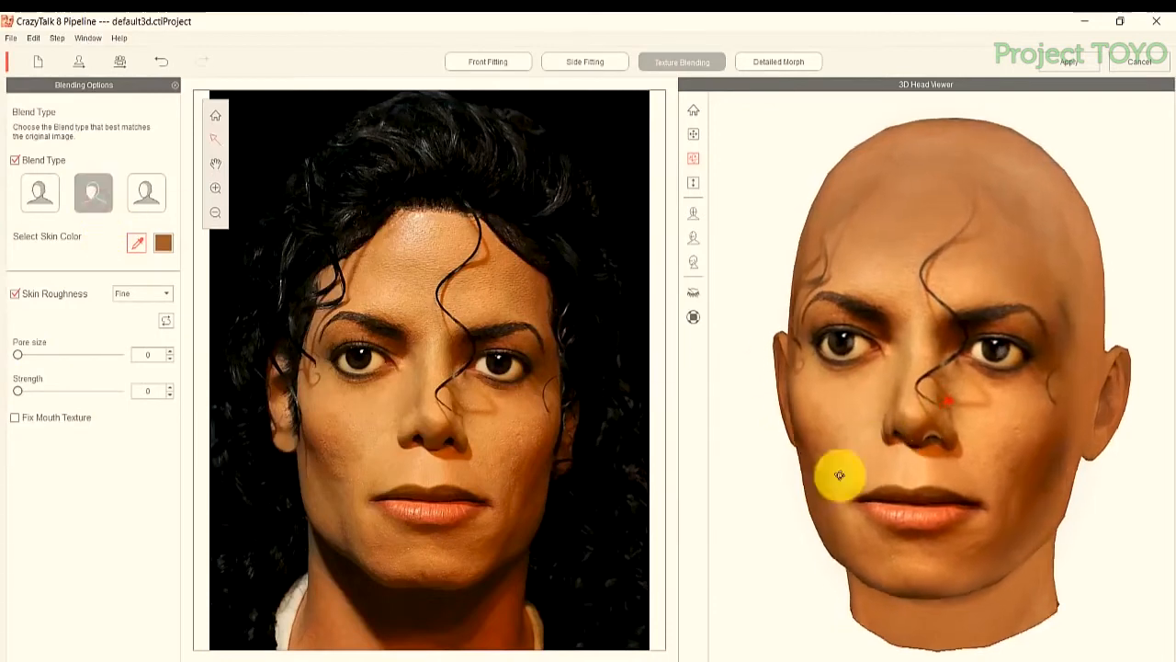
pyautogui.moveTo(840, 475); pyautogui.dragTo(1011, 403)
pyautogui.click(147, 193)
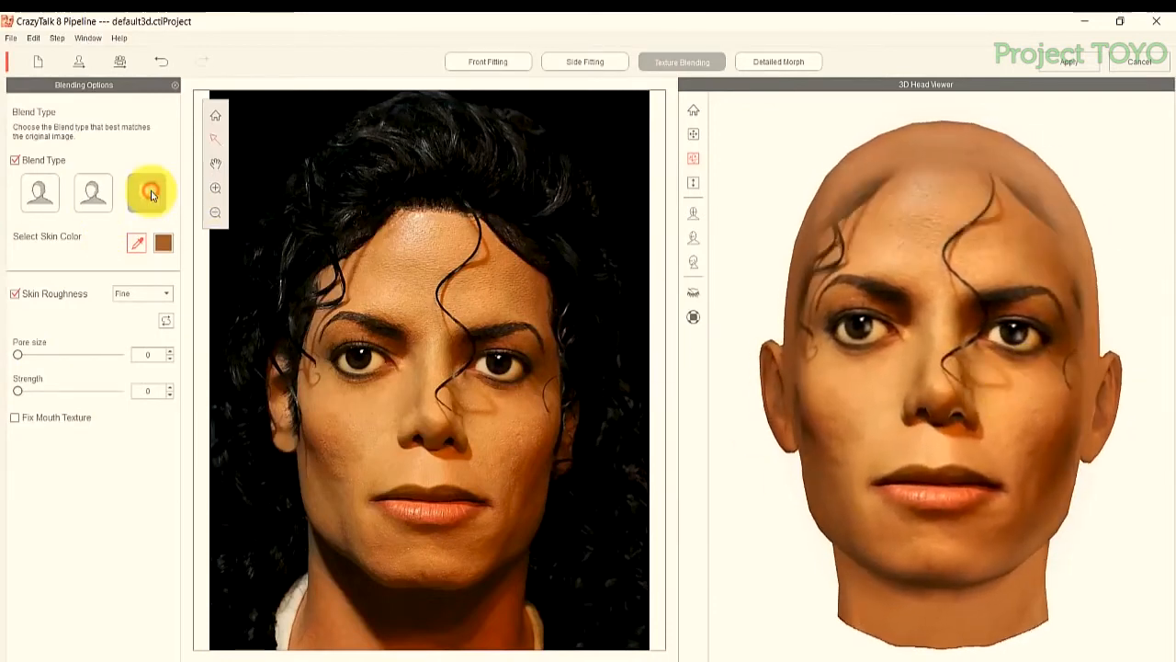
pyautogui.moveTo(925, 375); pyautogui.dragTo(977, 362)
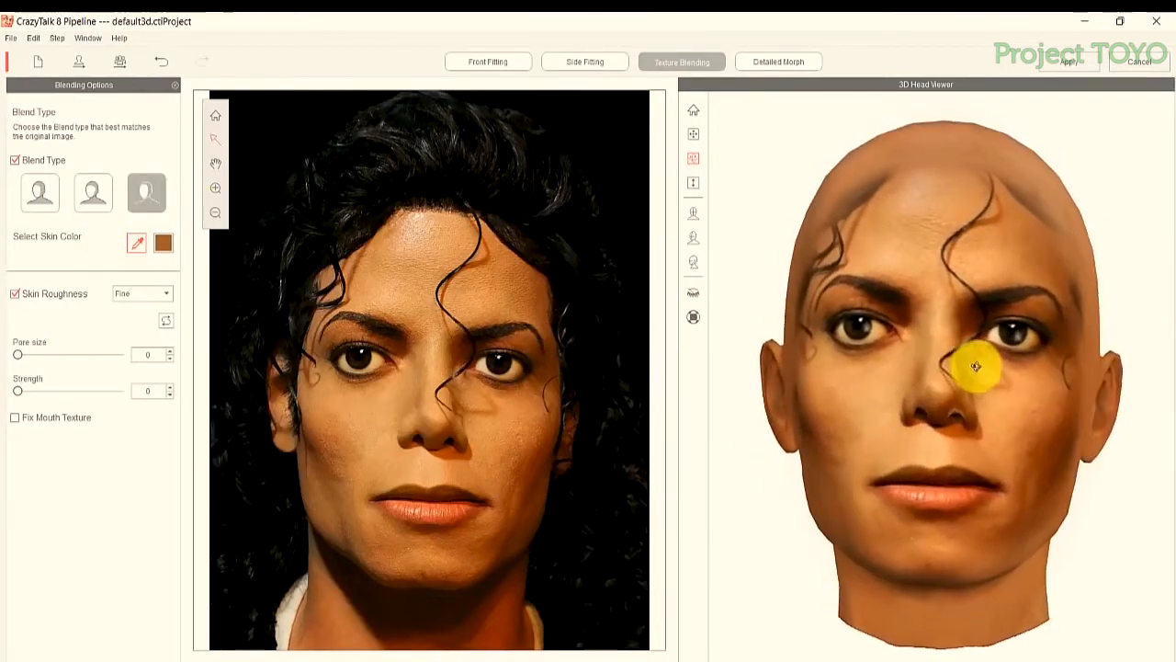
pyautogui.click(38, 196)
pyautogui.click(94, 195)
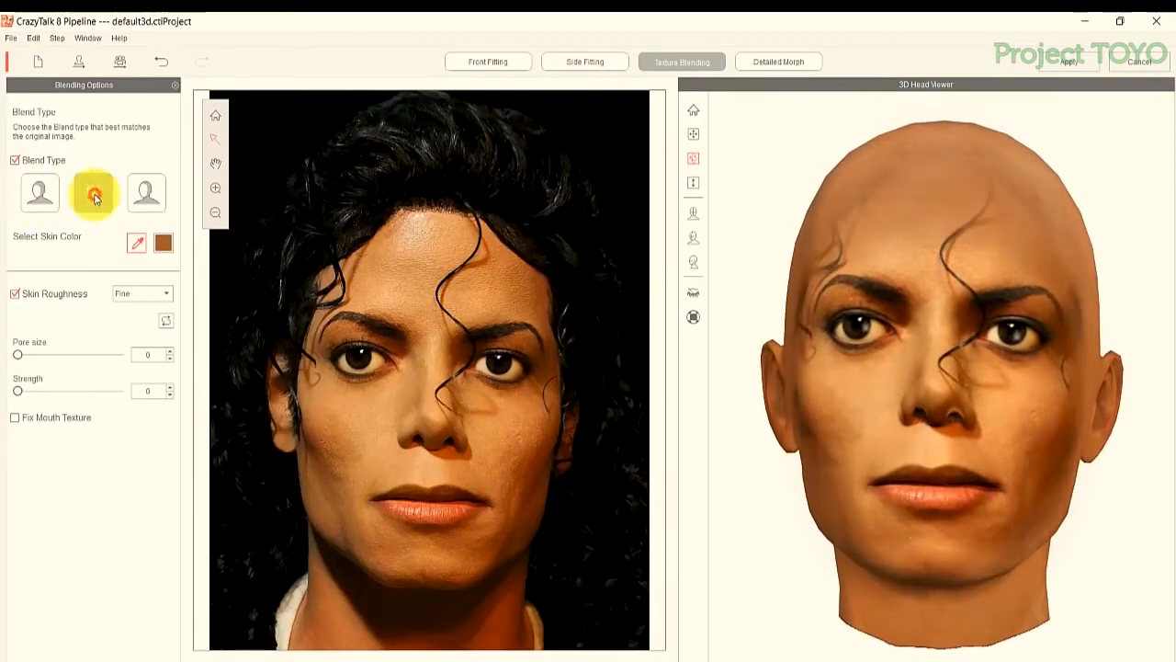
# Try the full-head Heavy, Narrow and Young morphs in Detailed Morph, and reset all three to 0
pyautogui.click(783, 61)
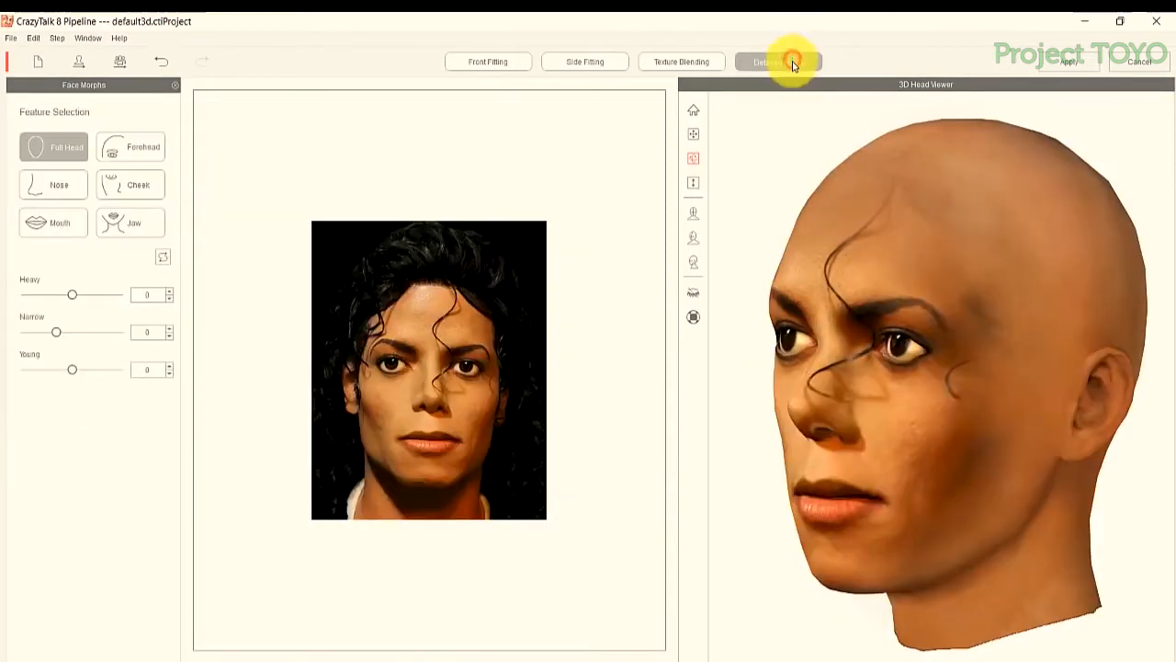
pyautogui.moveTo(823, 392); pyautogui.dragTo(946, 413)
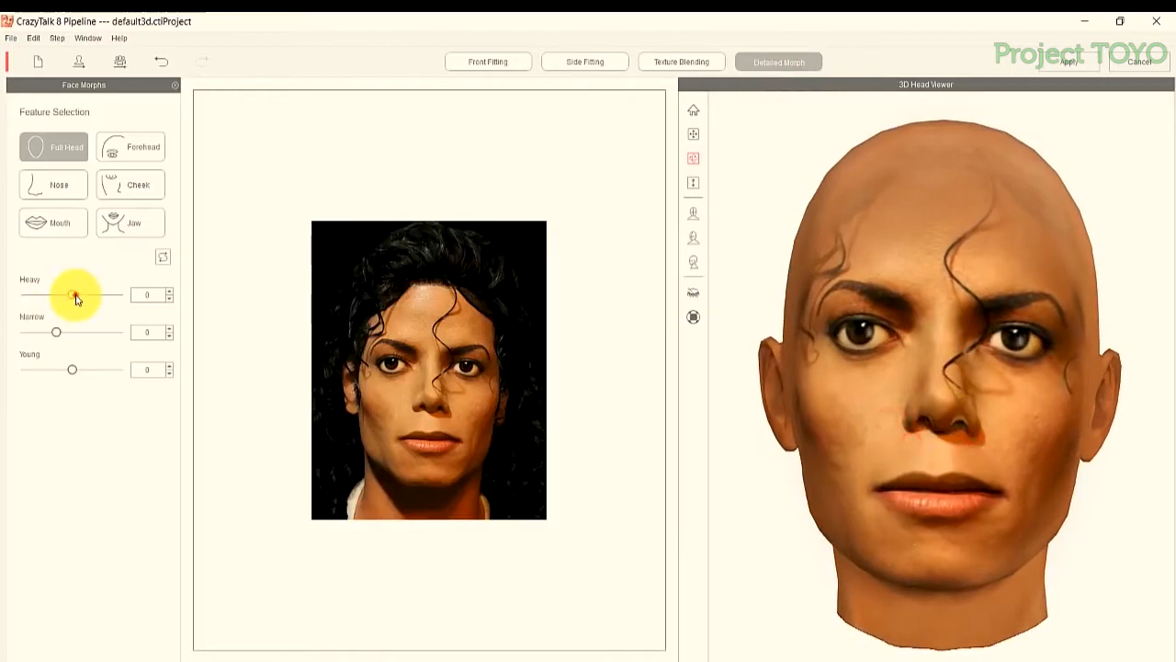
pyautogui.moveTo(79, 294); pyautogui.dragTo(130, 384)
pyautogui.moveTo(158, 366); pyautogui.dragTo(58, 359)
pyautogui.write('0')
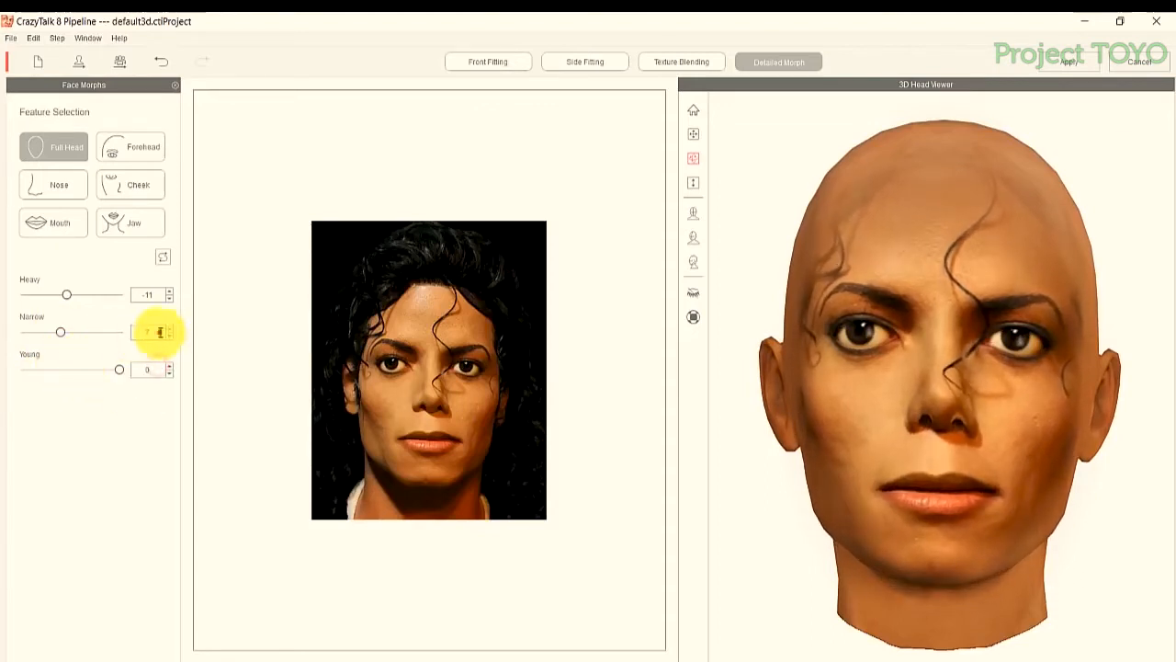
pyautogui.moveTo(159, 333); pyautogui.dragTo(101, 332)
pyautogui.write('0')
pyautogui.moveTo(158, 295); pyautogui.dragTo(89, 295)
pyautogui.write('0')
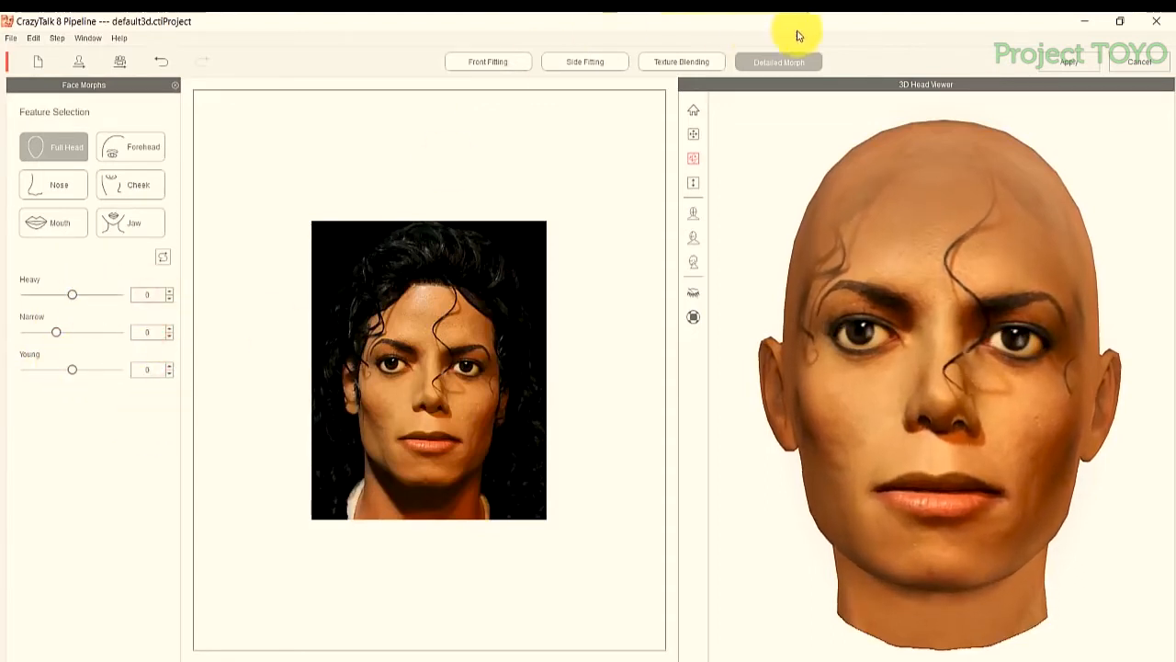
# Apply the fitted head to the actor and play the project to see it move
pyautogui.click(1069, 65)
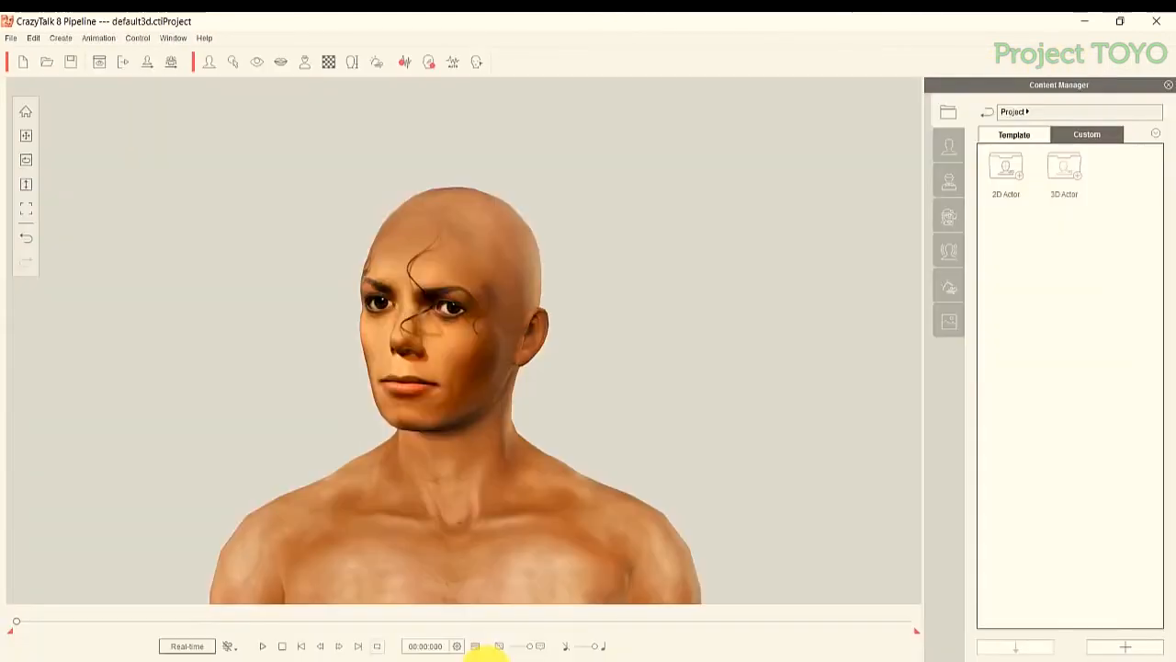
pyautogui.click(262, 646)
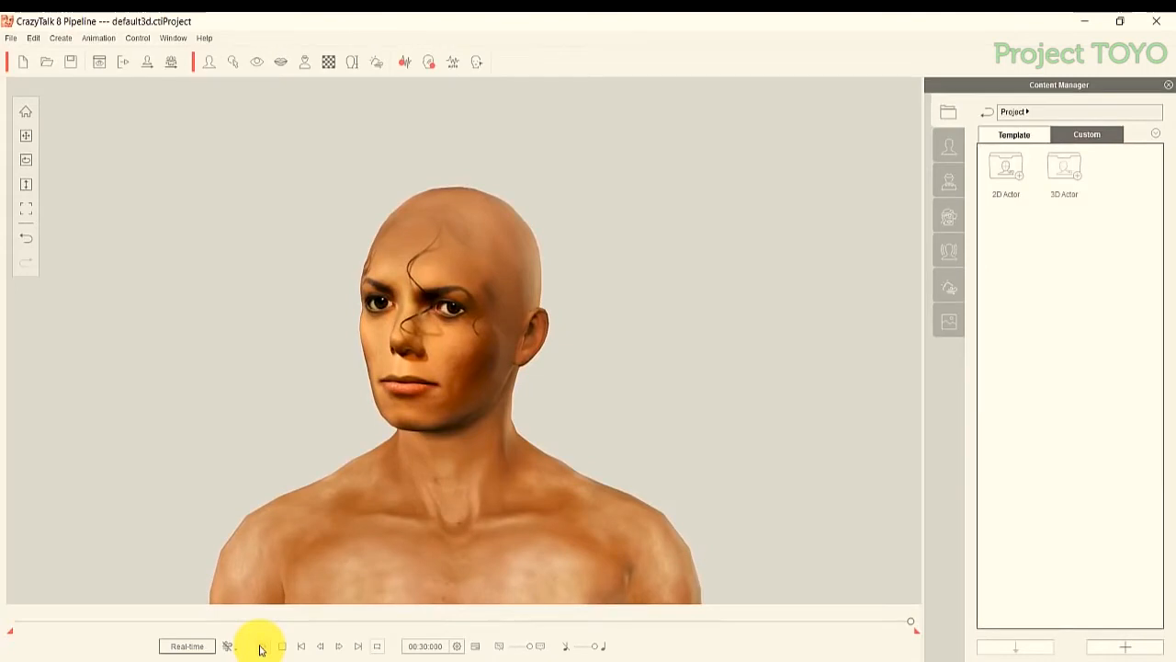
# Try several male outfits from the 05_Body actor elements and dress the actor in Male_T-shirt
pyautogui.click(951, 147)
pyautogui.click(950, 181)
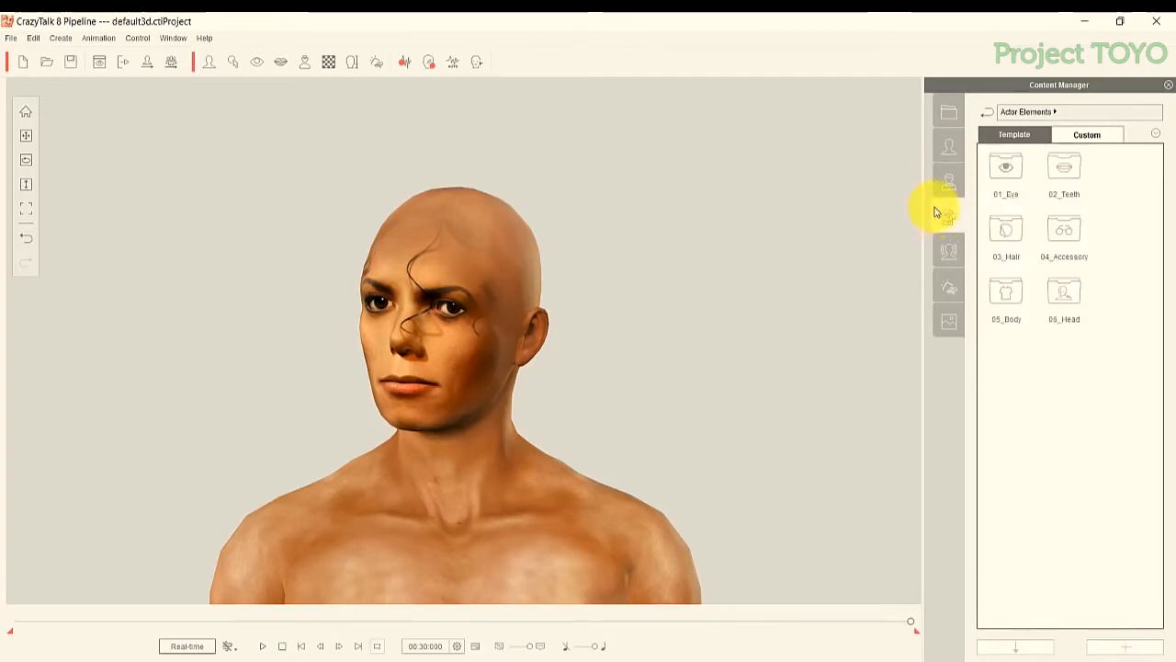
pyautogui.click(946, 217)
pyautogui.doubleClick(1004, 292)
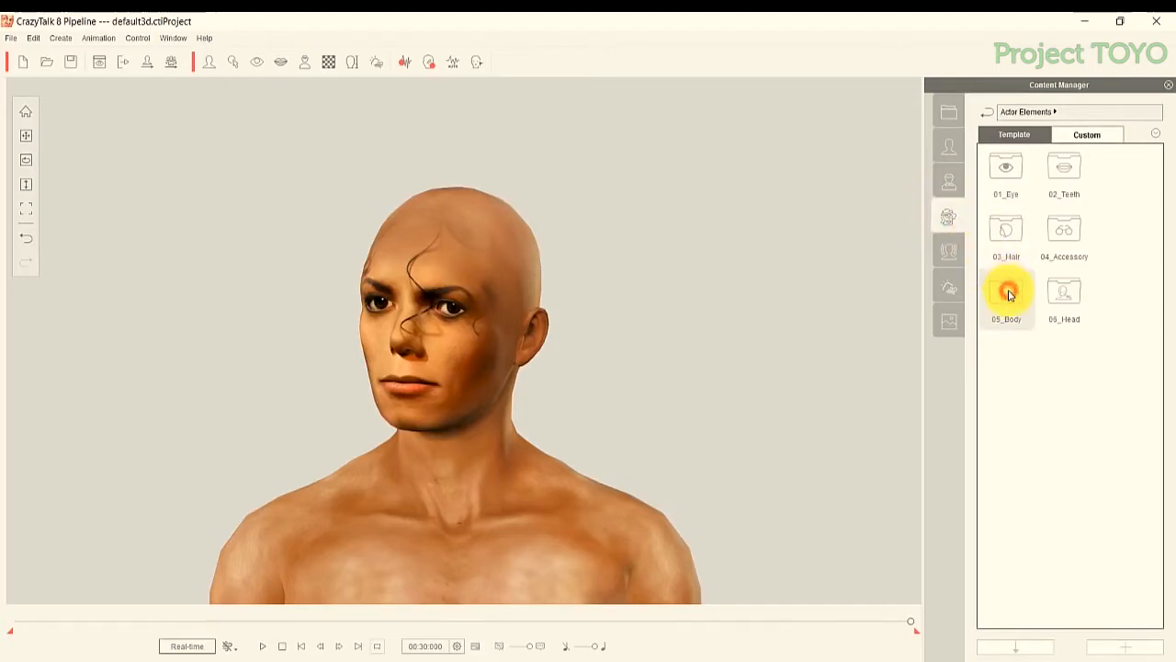
pyautogui.moveTo(1155, 355); pyautogui.dragTo(1145, 609)
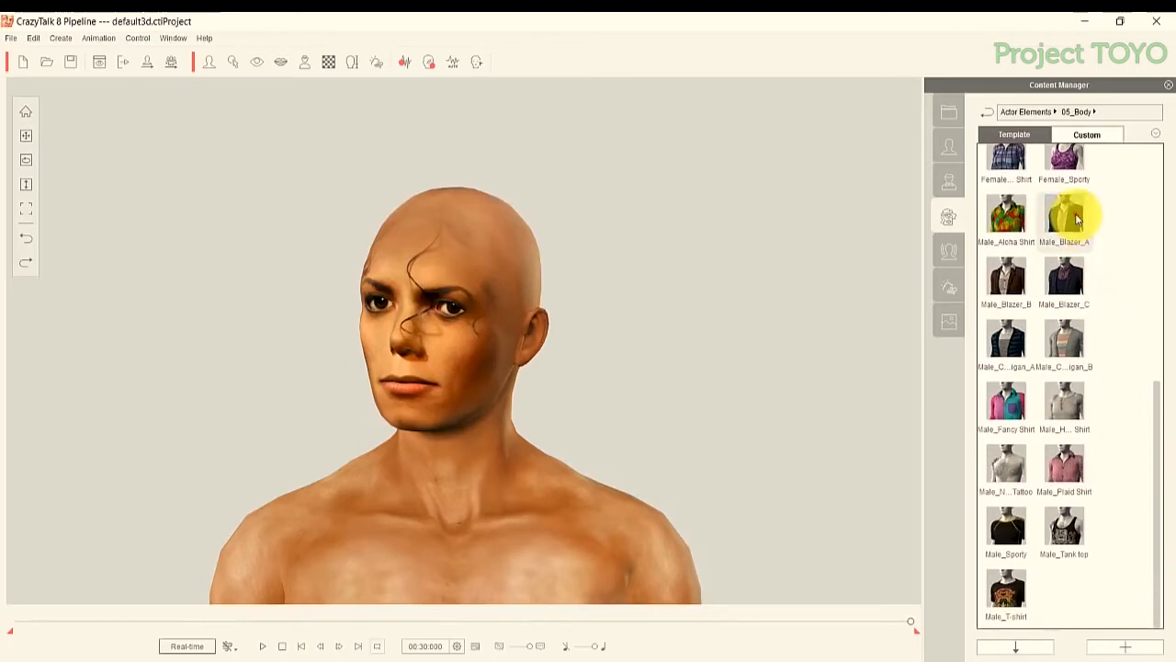
pyautogui.doubleClick(1077, 218)
pyautogui.doubleClick(1006, 340)
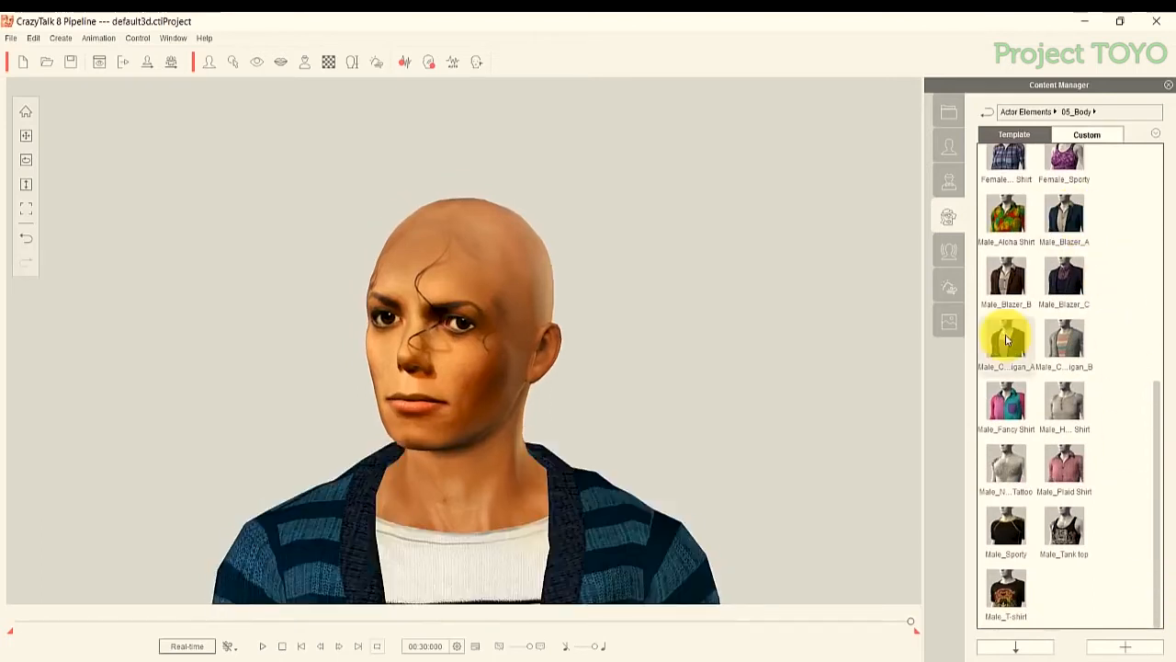
pyautogui.doubleClick(997, 524)
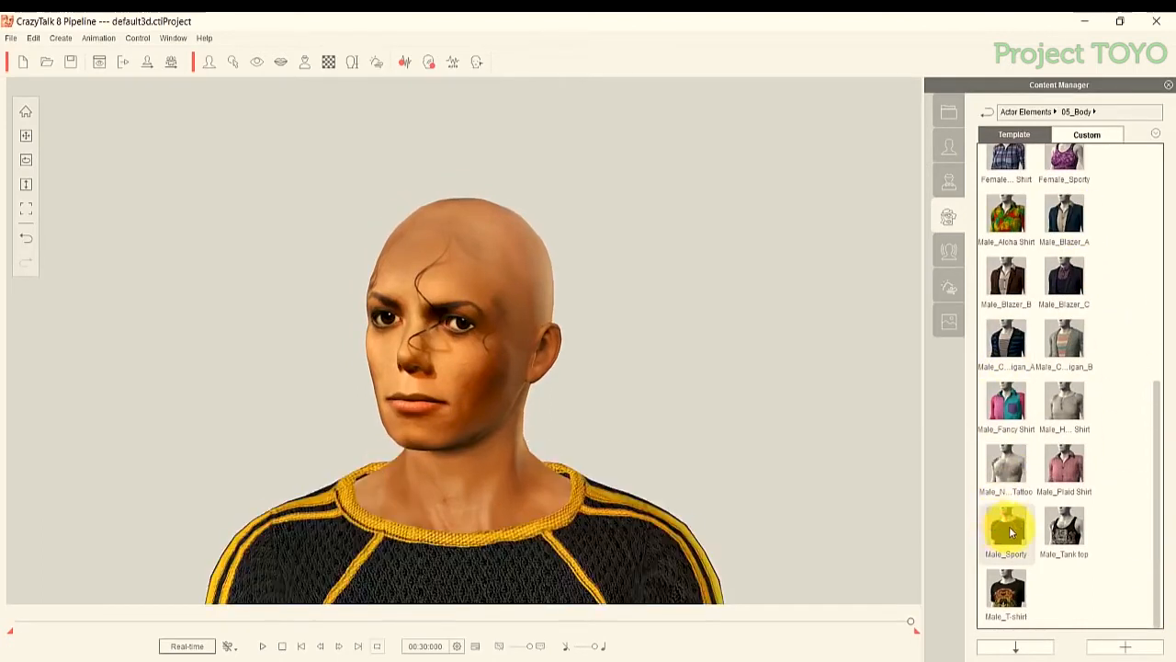
pyautogui.doubleClick(1064, 530)
pyautogui.doubleClick(1007, 583)
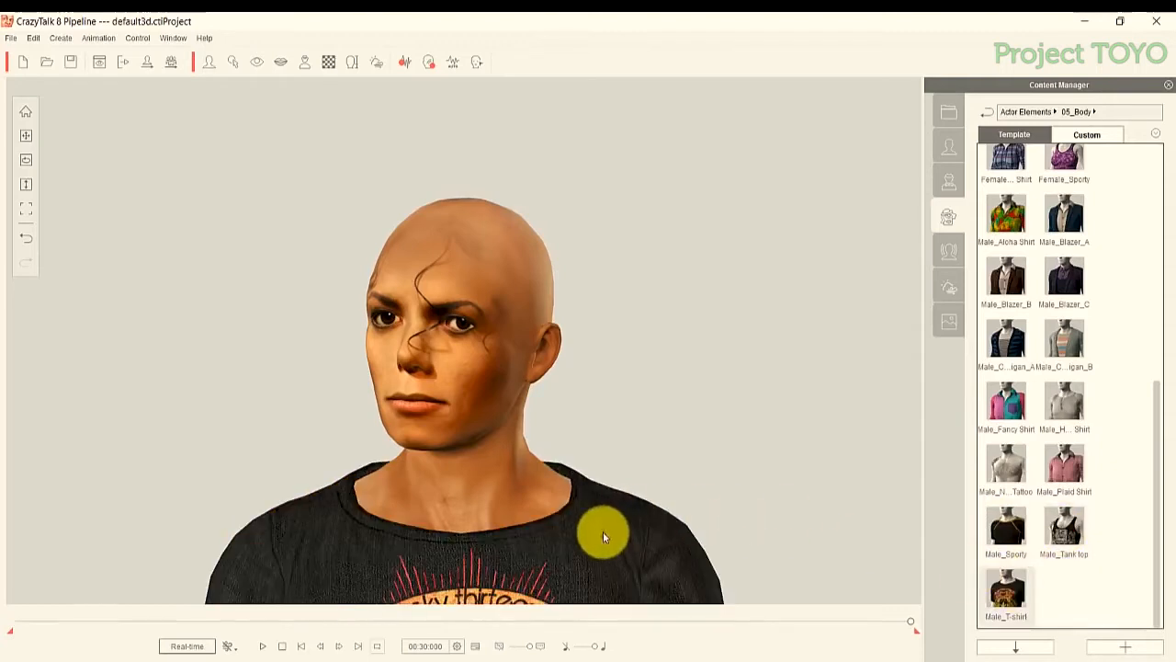
# Reframe the actor higher to show the shirt print and move the playhead to 00:00:783
pyautogui.click(25, 135)
pyautogui.moveTo(345, 389); pyautogui.dragTo(365, 307)
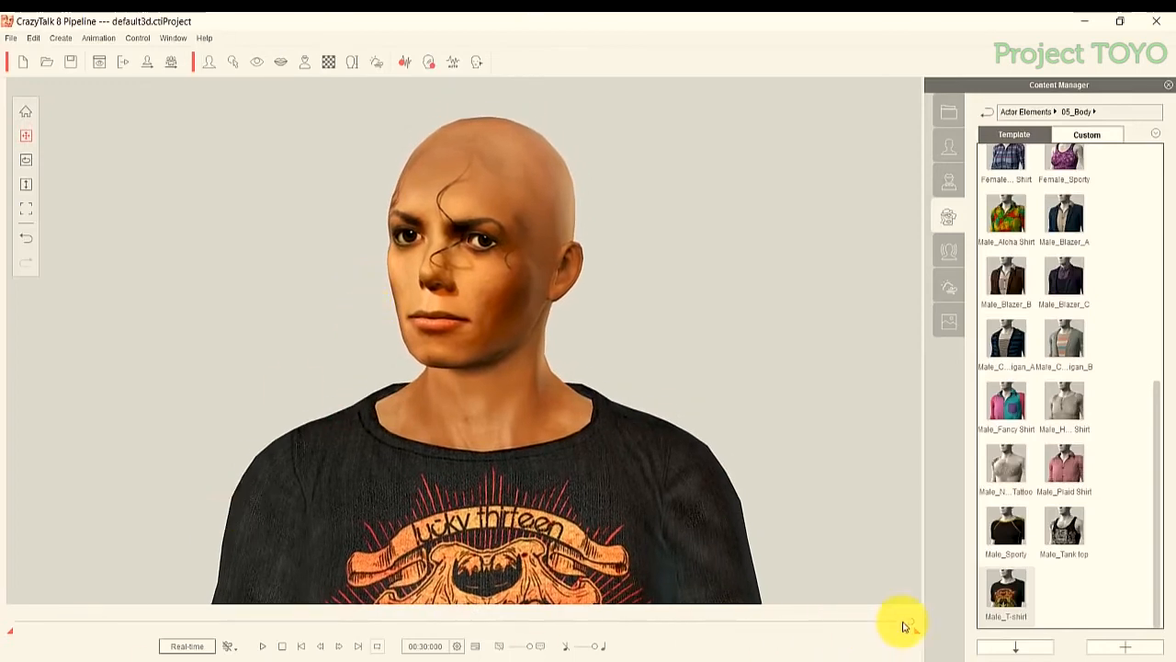
pyautogui.moveTo(900, 622); pyautogui.dragTo(39, 551)
# Try the centrally parted hairstyle from 03_Hair, and give the actor the Side Parted Hair
pyautogui.click(987, 113)
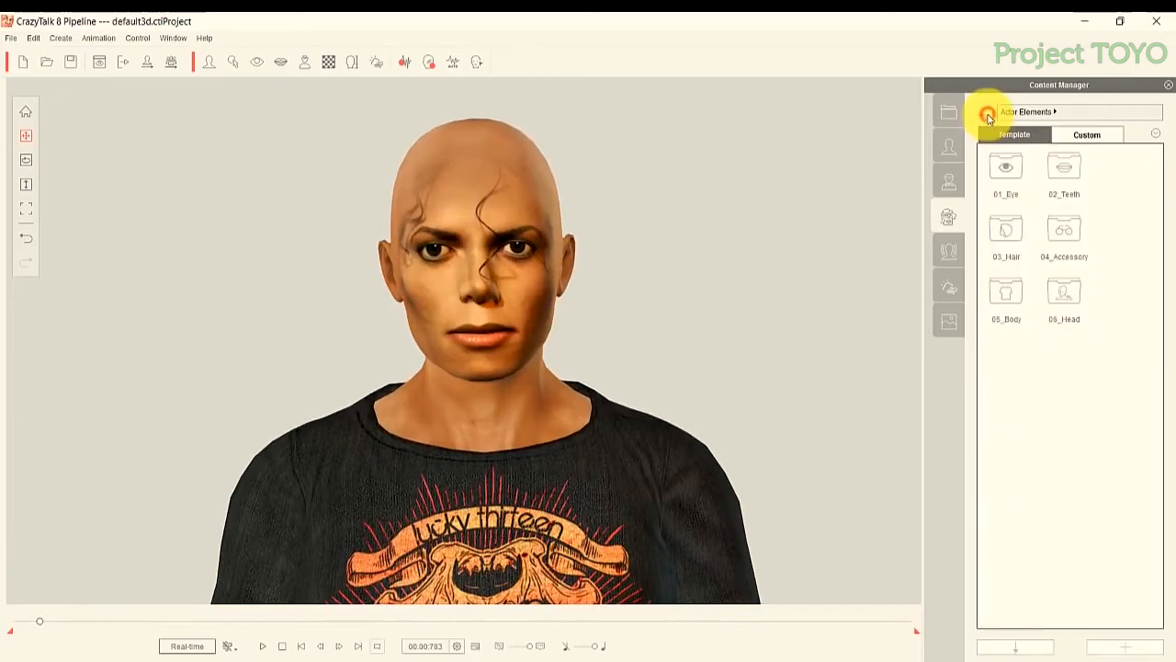
pyautogui.doubleClick(1008, 237)
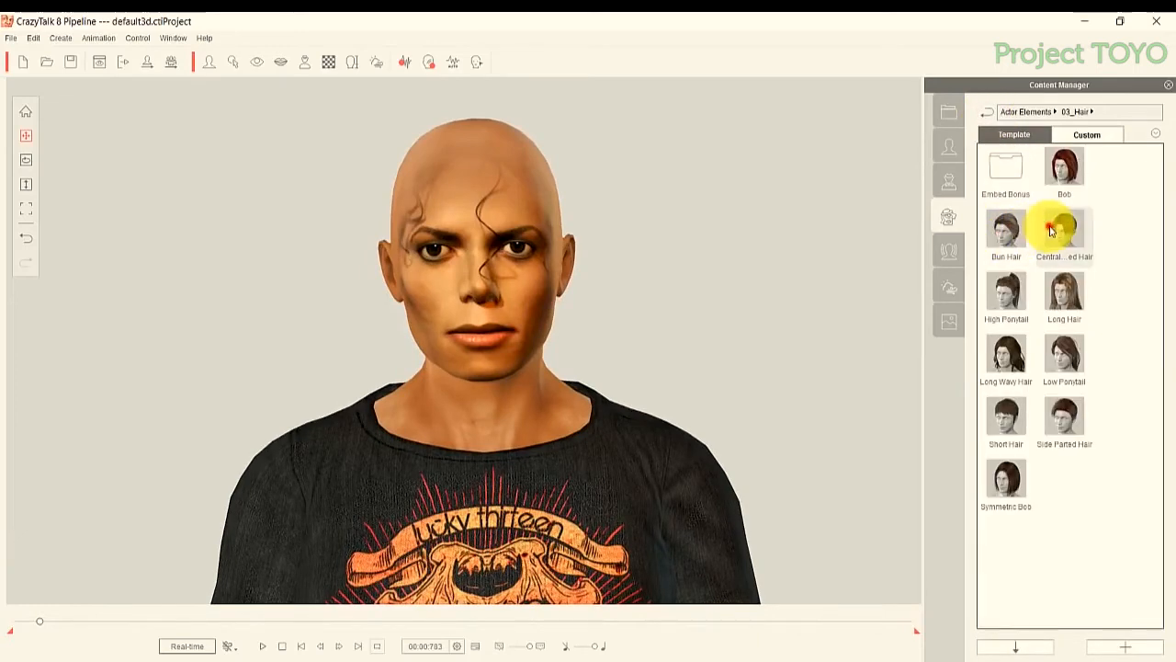
pyautogui.doubleClick(1064, 230)
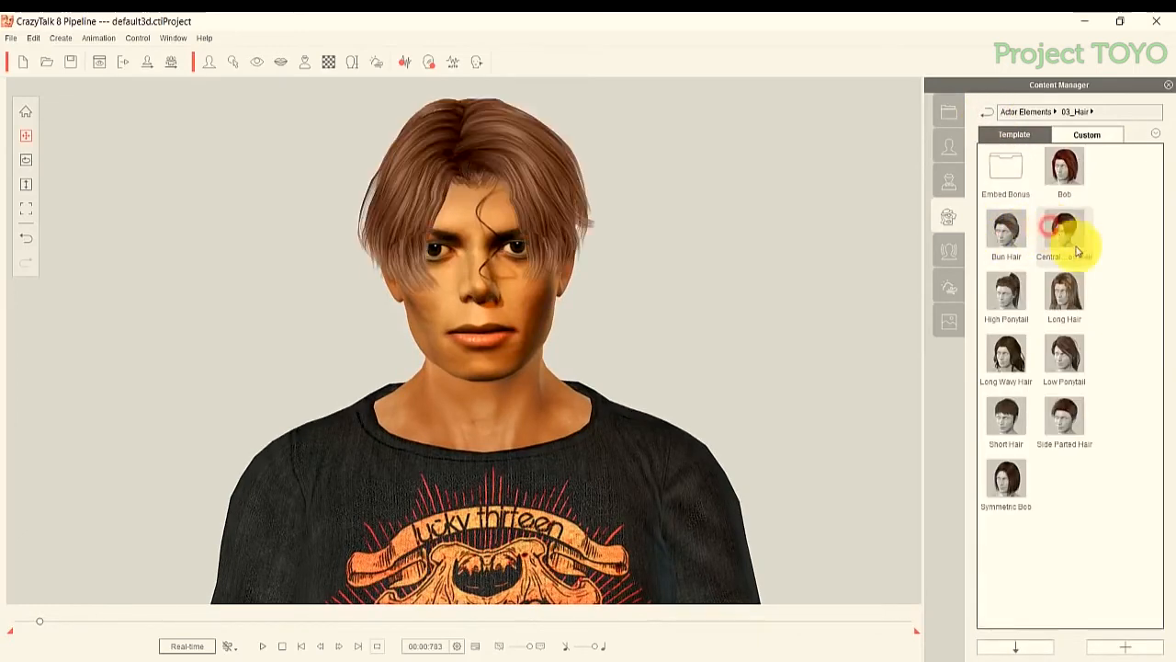
pyautogui.doubleClick(1064, 416)
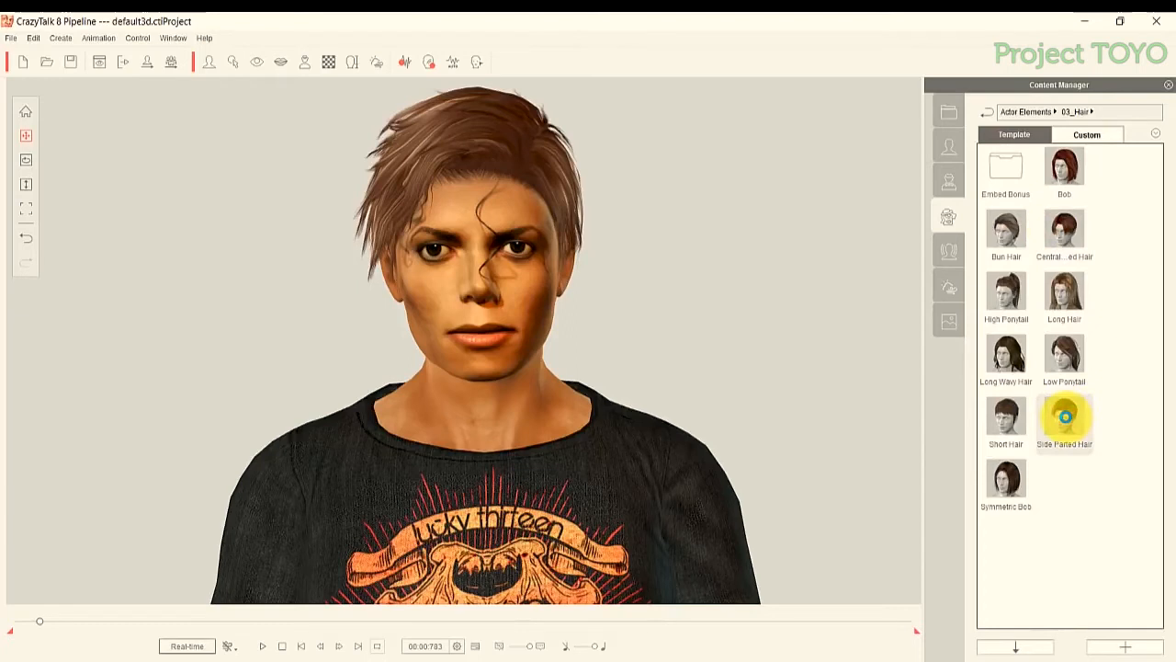
# Try the Anime_05 eyes from the 02_Anime eye templates on the actor and undo the change
pyautogui.click(988, 111)
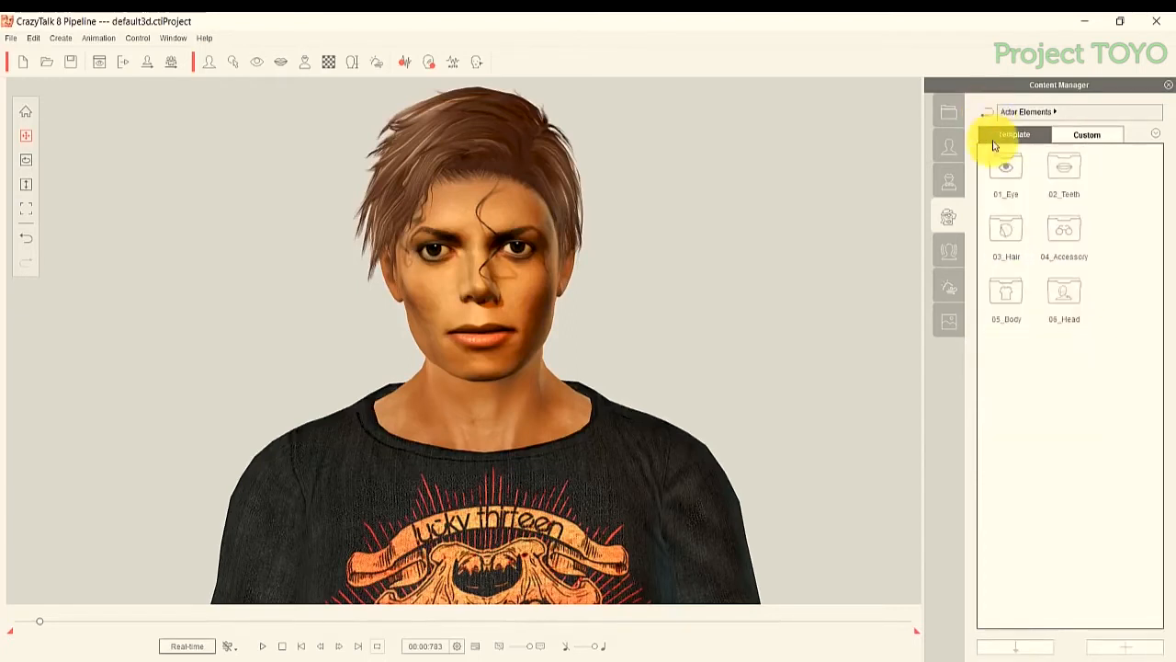
pyautogui.doubleClick(1004, 169)
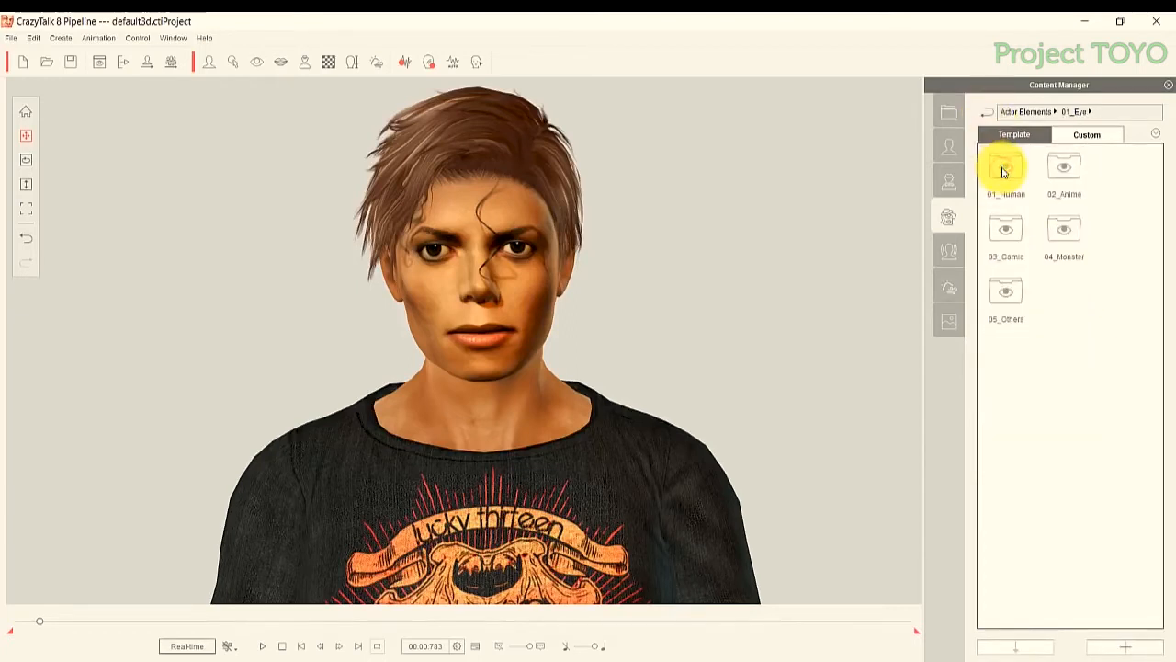
pyautogui.doubleClick(1060, 176)
pyautogui.doubleClick(1006, 293)
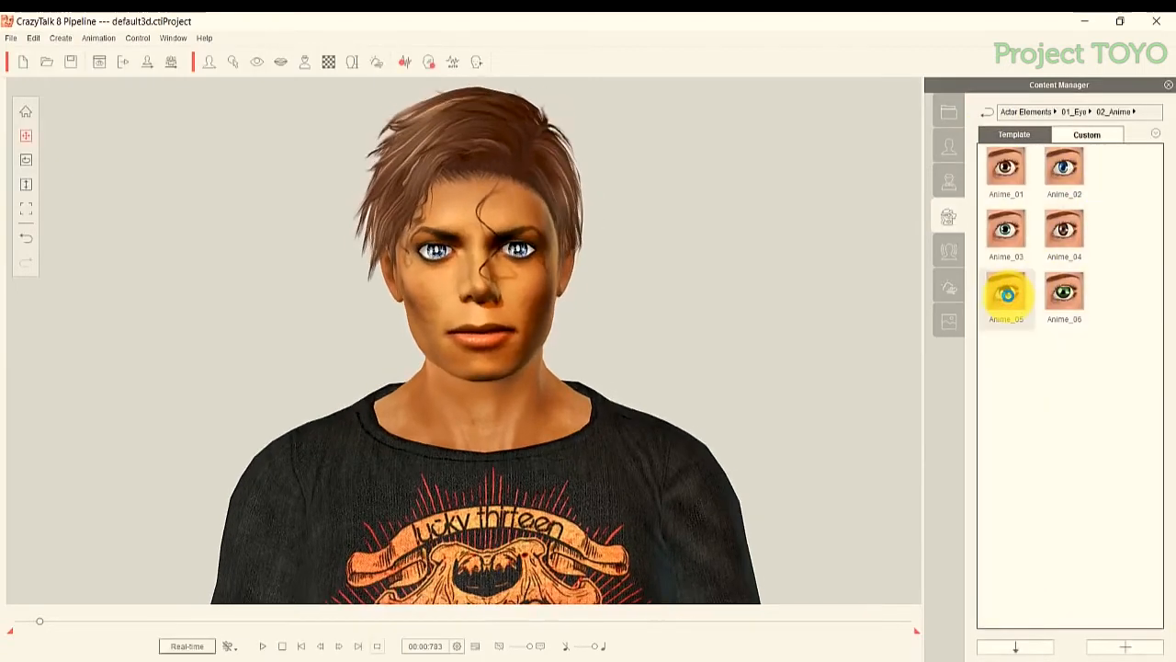
pyautogui.click(33, 38)
pyautogui.click(69, 60)
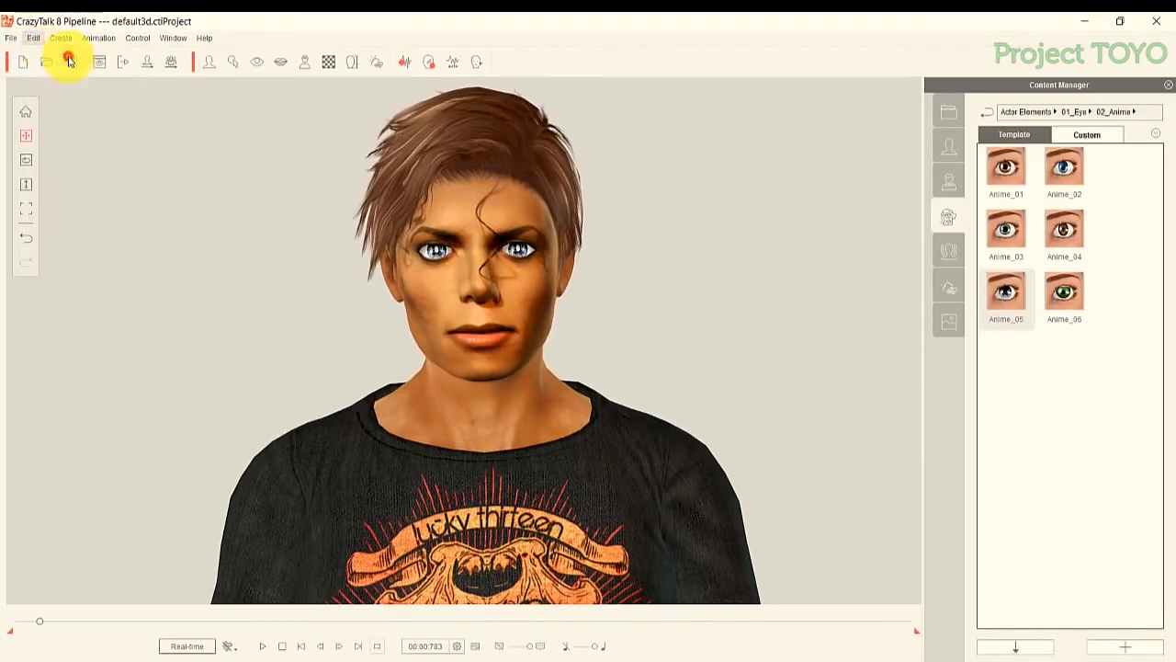
# Try the Nassar eyes from the 05_Others eye templates on the actor and undo the change
pyautogui.click(985, 112)
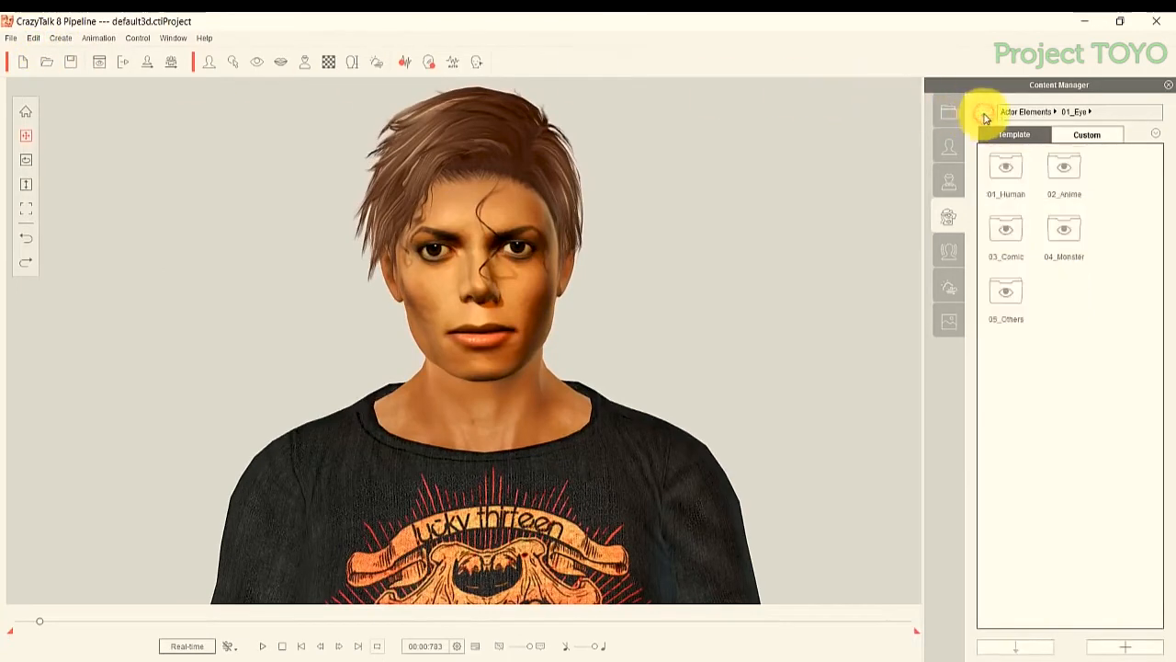
pyautogui.doubleClick(1002, 292)
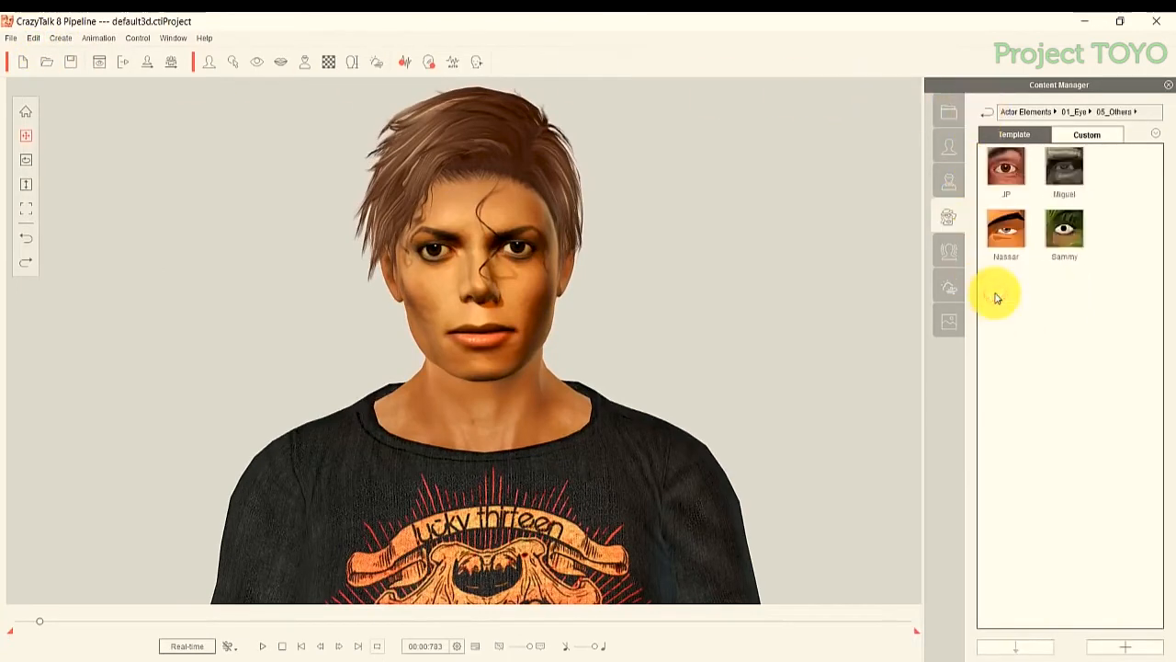
pyautogui.doubleClick(1006, 221)
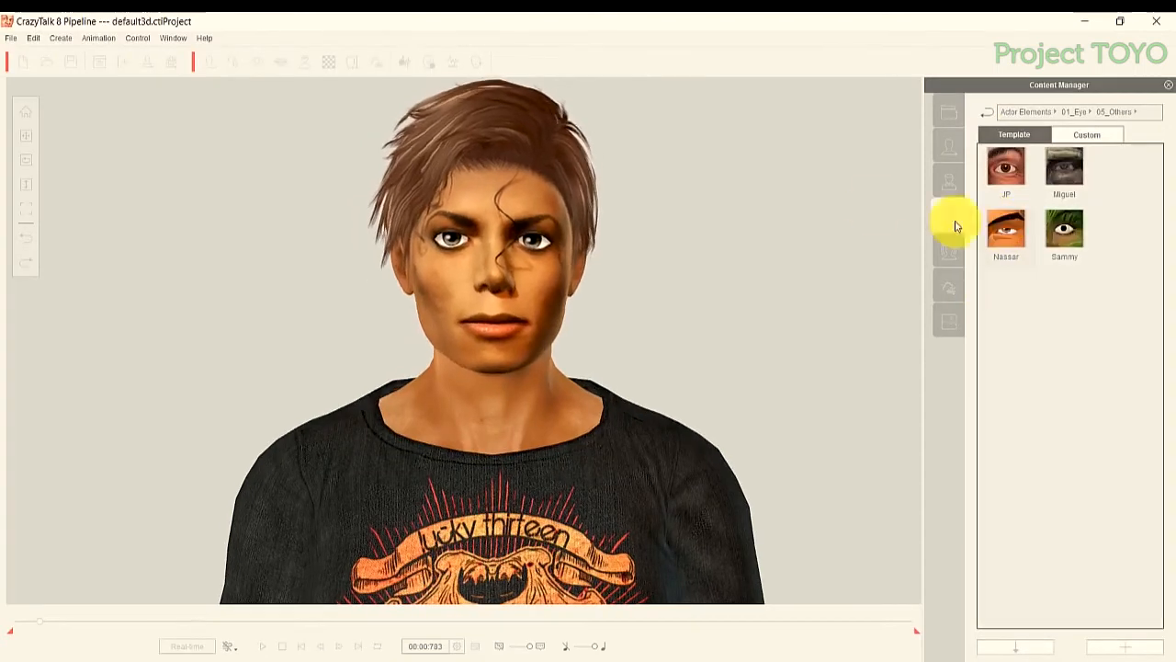
pyautogui.click(29, 39)
pyautogui.click(50, 55)
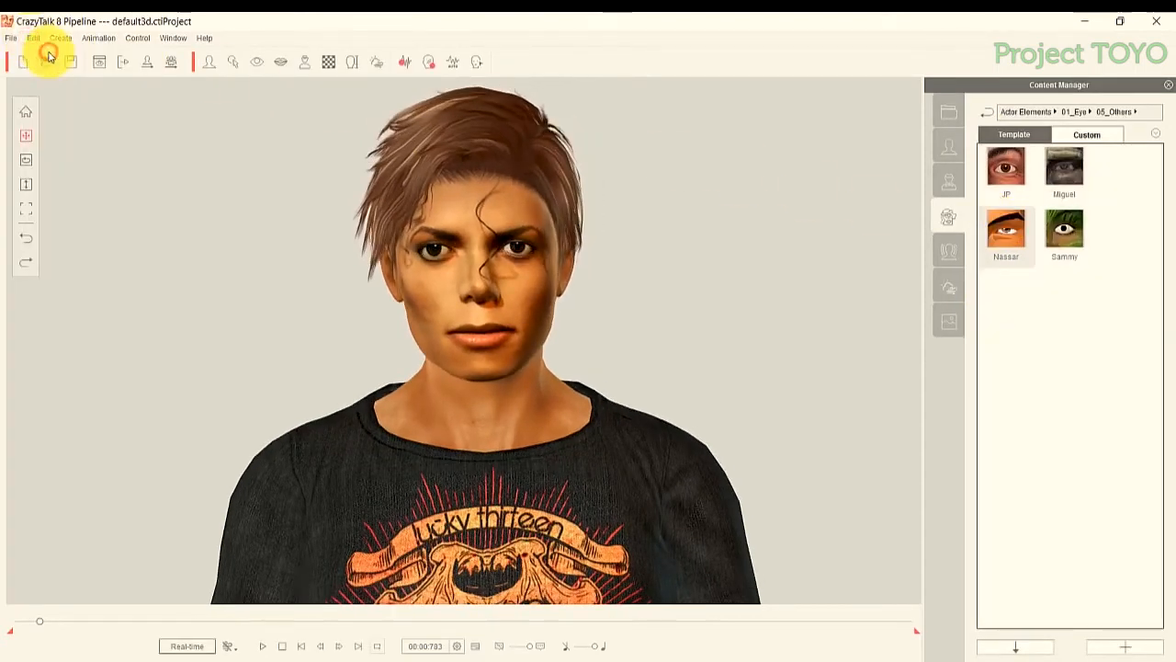
# Give the actor a text-to-speech voice saying "I am Michael Jackson King of Pop" with the Talk Mode auto motion
pyautogui.click(990, 120)
pyautogui.click(990, 119)
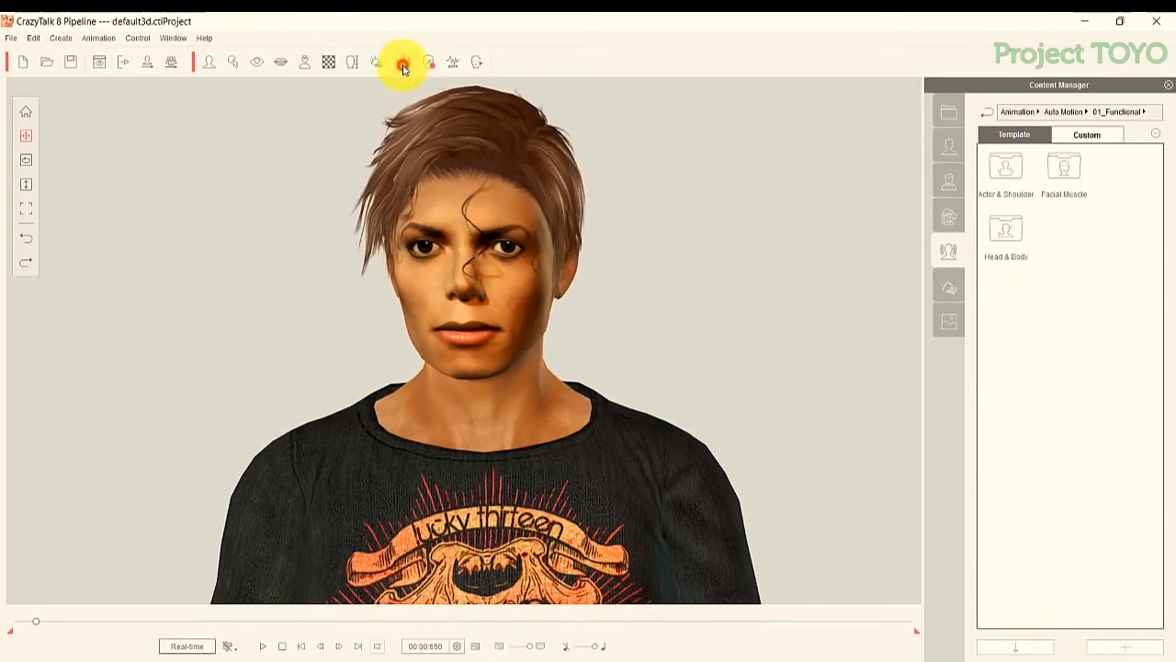
pyautogui.click(403, 65)
pyautogui.click(699, 207)
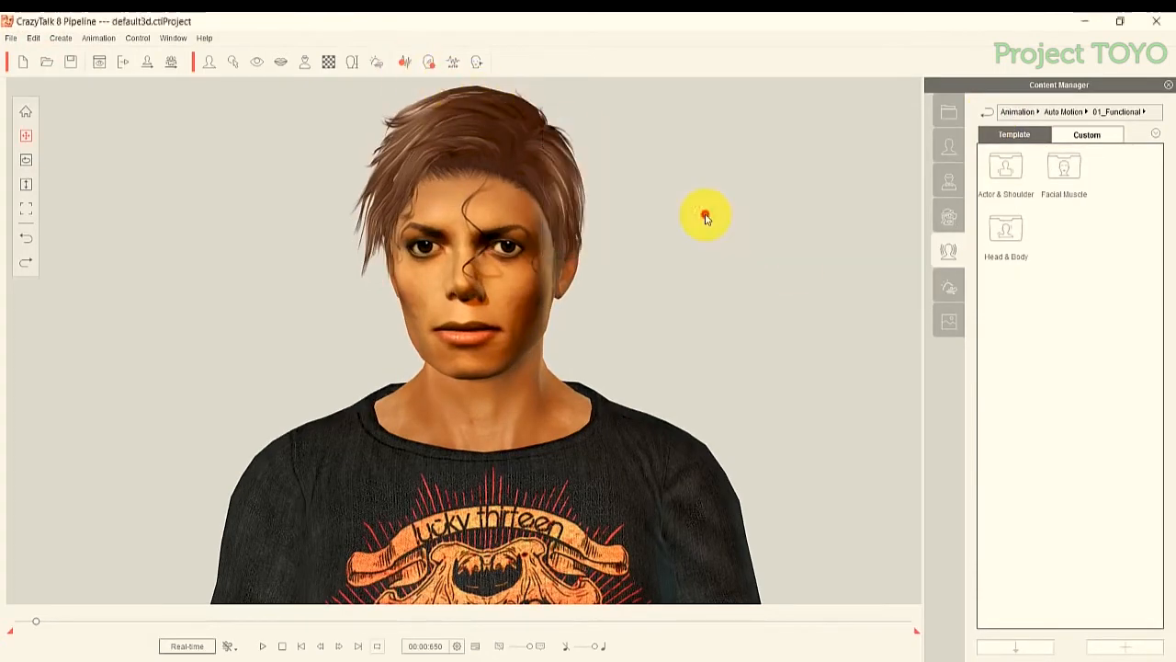
pyautogui.click(482, 157)
pyautogui.write('I am Michael Jackson King of Pop')
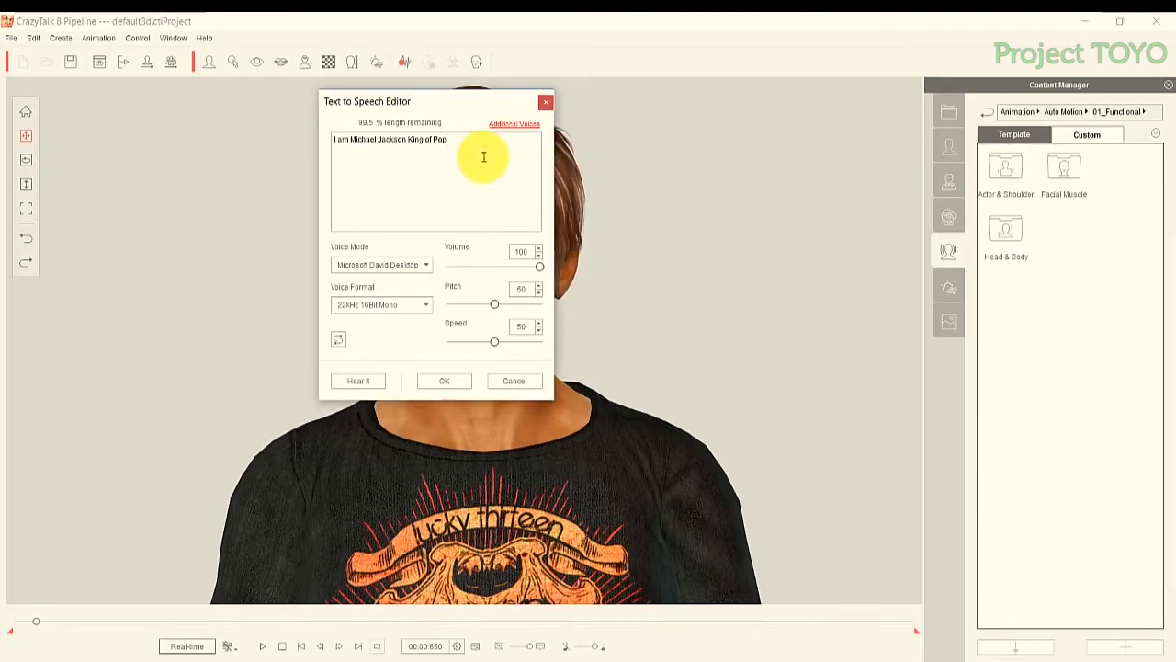
pyautogui.click(432, 381)
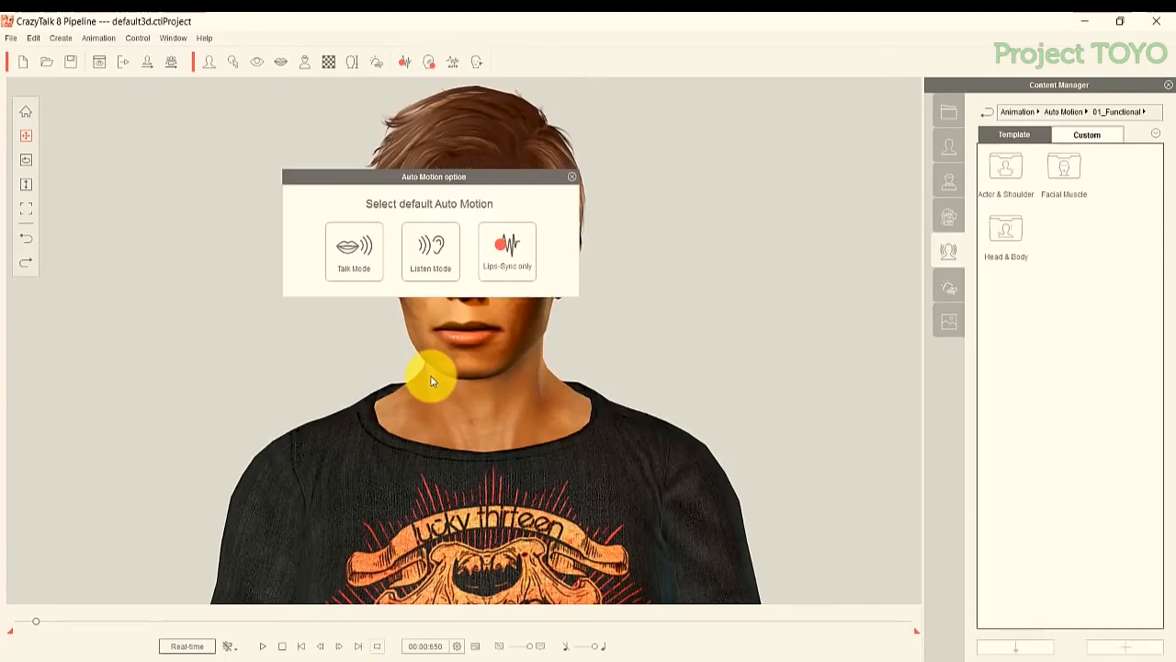
pyautogui.click(351, 259)
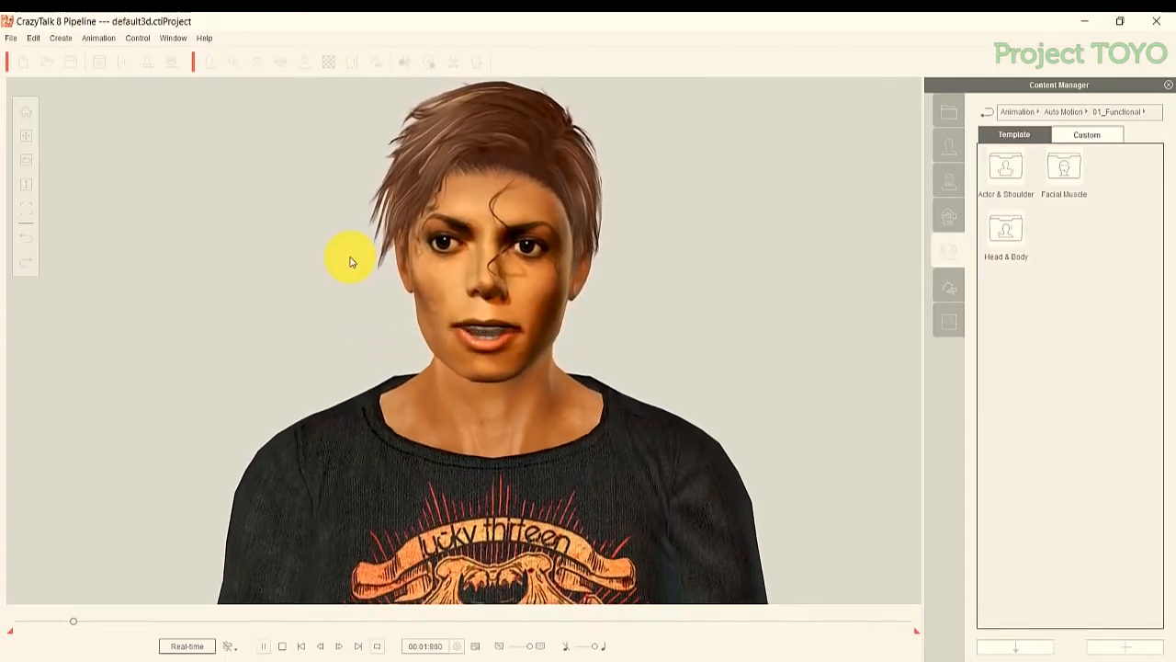
# Try the _Light_A, _Light_Default, Club and Universe atmosphere templates on the scene
pyautogui.click(949, 286)
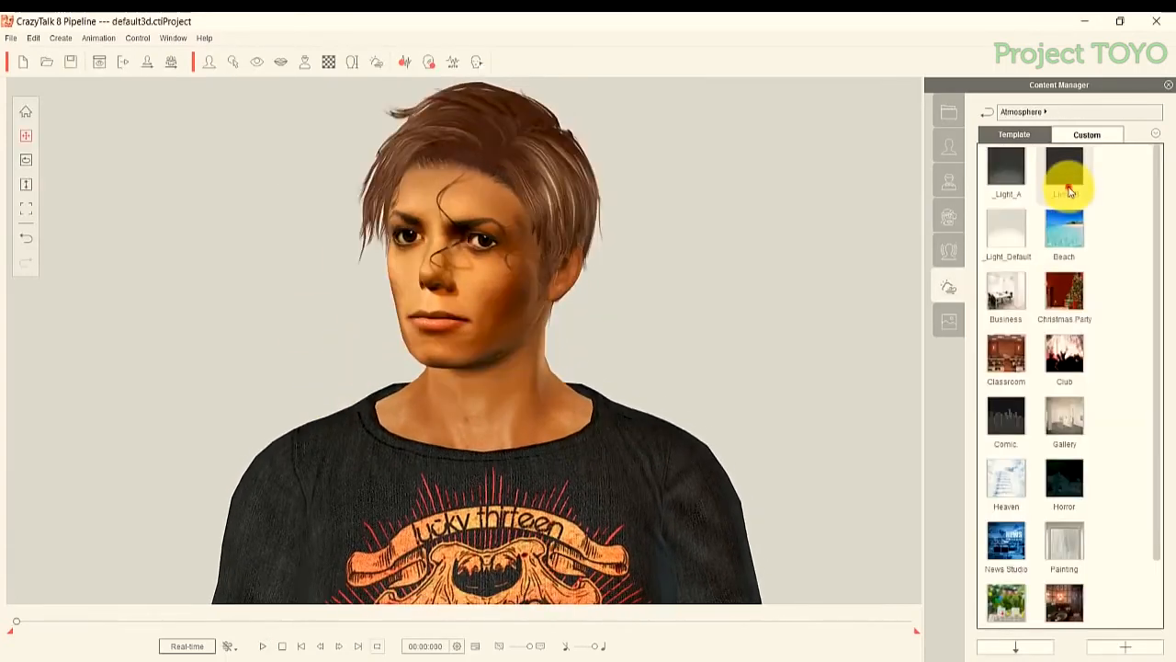
pyautogui.doubleClick(1006, 179)
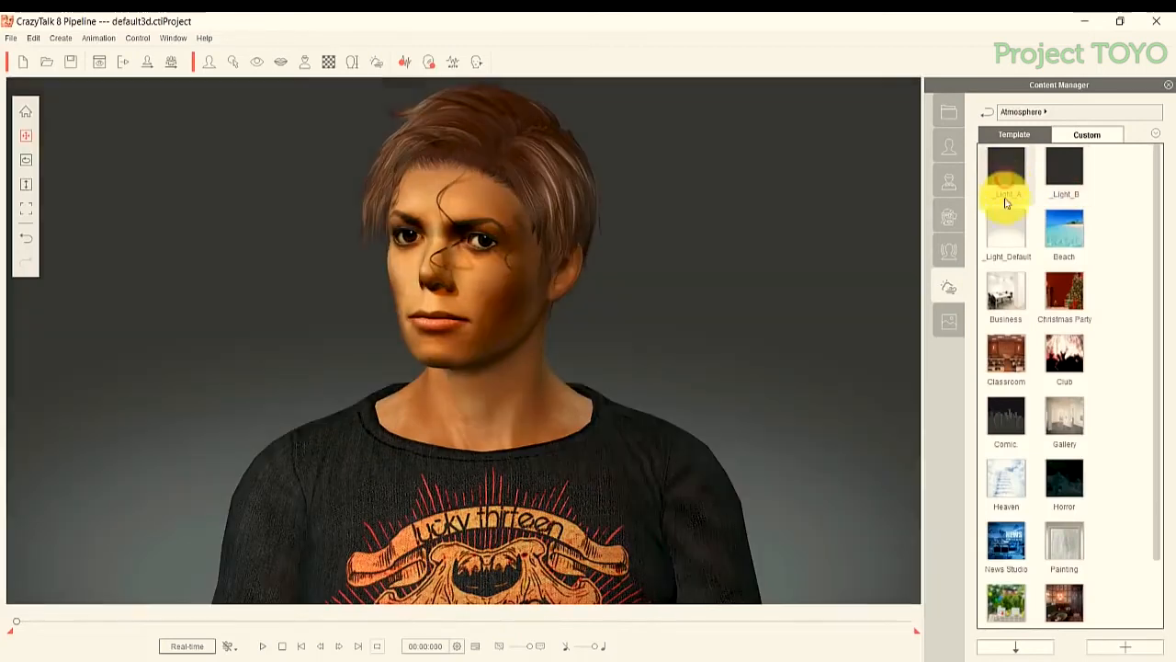
pyautogui.doubleClick(1005, 230)
pyautogui.doubleClick(1084, 356)
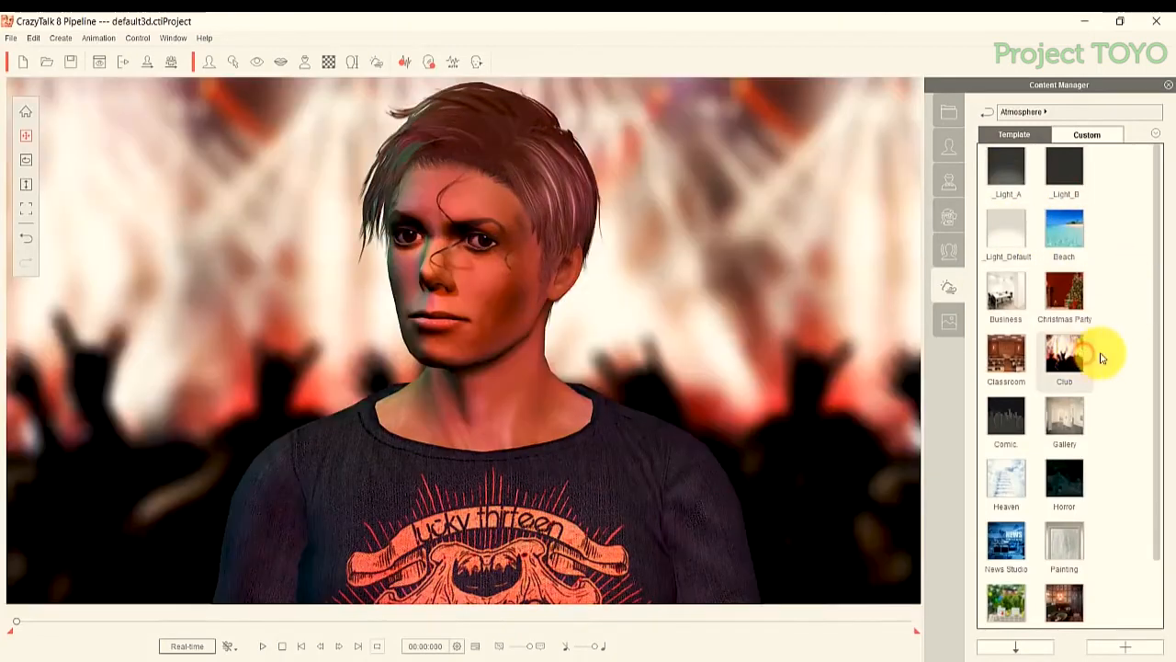
pyautogui.scroll(-3, 1161, 407)
pyautogui.doubleClick(1066, 598)
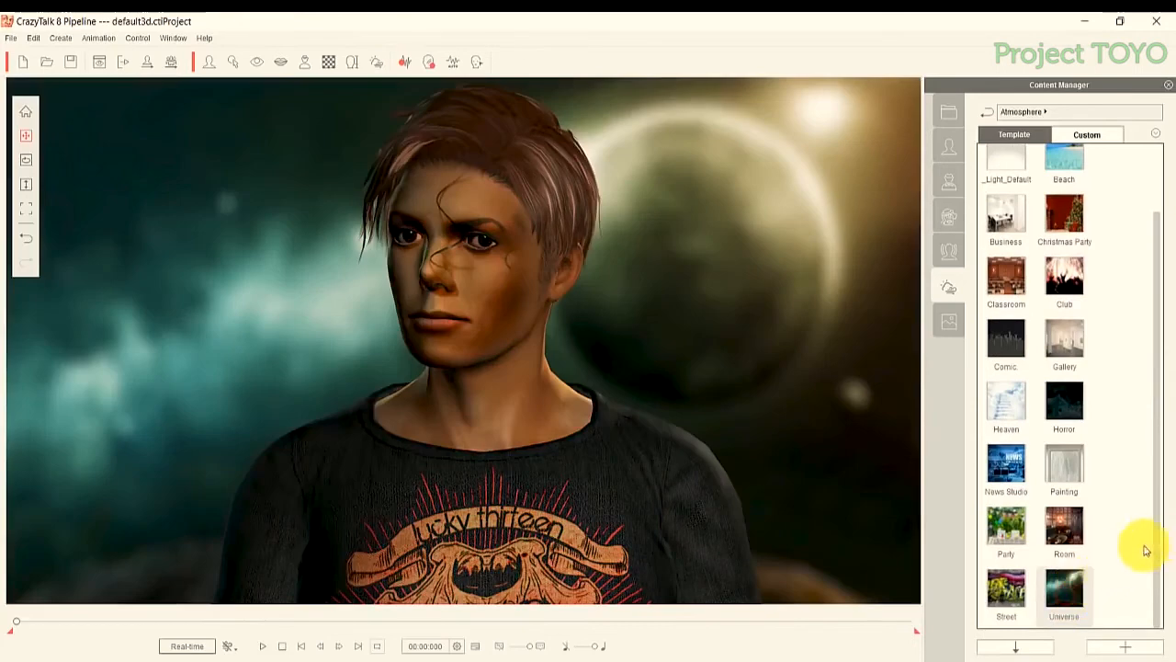
# Try the _Light_Default and Gallery atmospheres, and apply the Heaven atmosphere to the scene
pyautogui.moveTo(1149, 538); pyautogui.dragTo(1158, 377)
pyautogui.doubleClick(1011, 246)
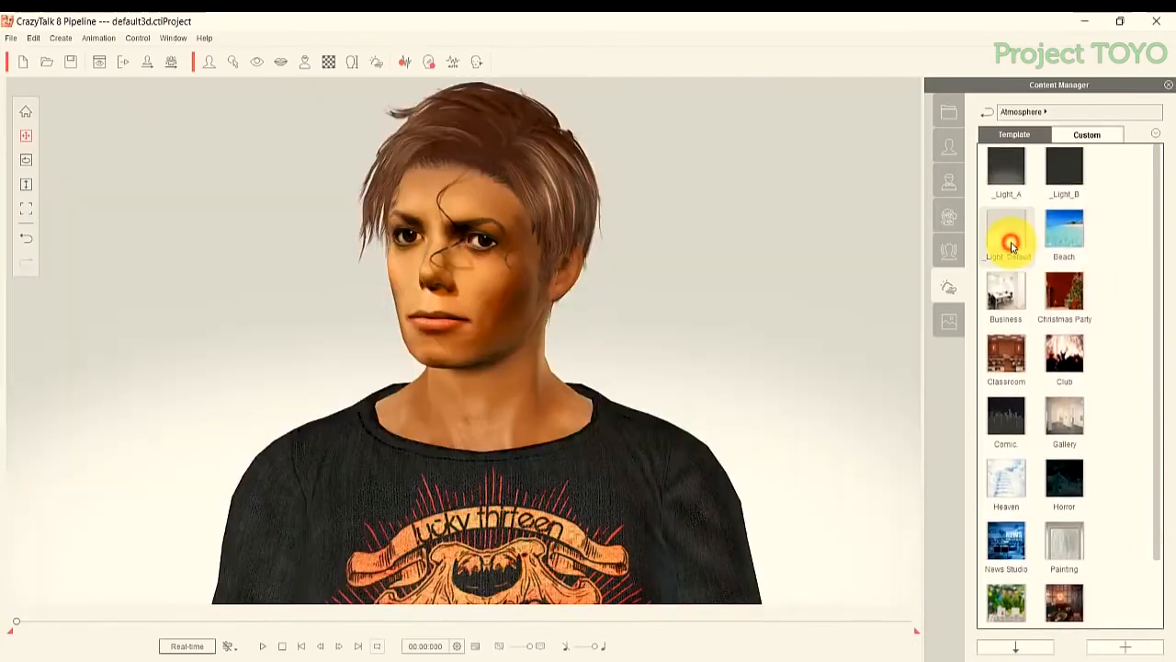
pyautogui.doubleClick(1068, 418)
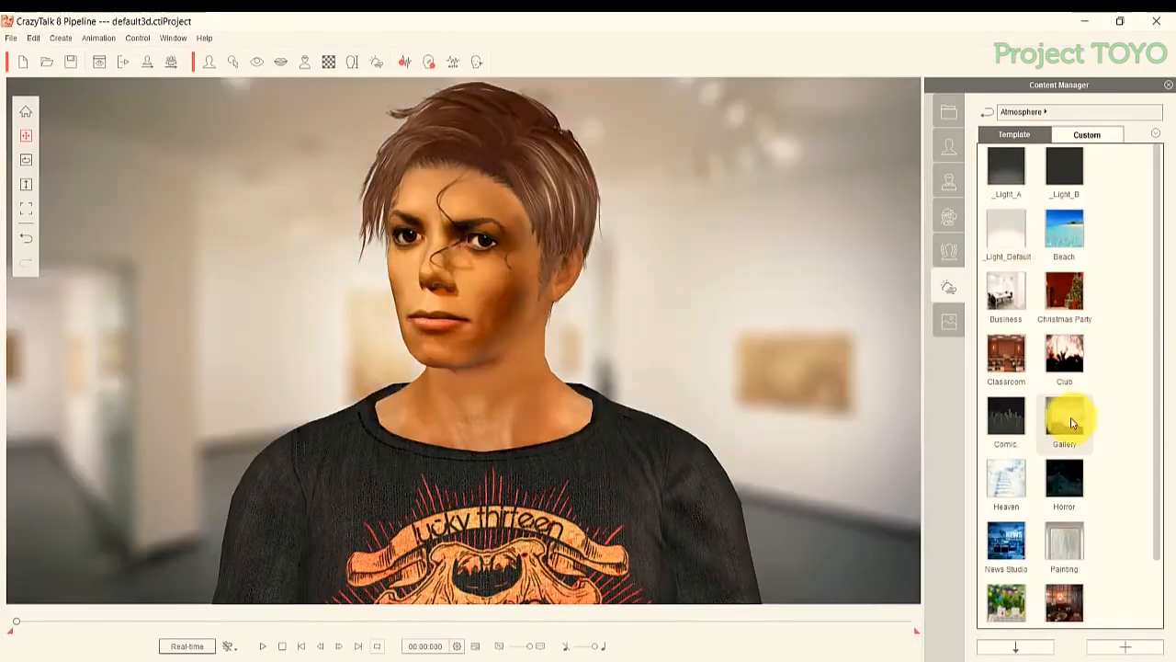
pyautogui.doubleClick(1008, 468)
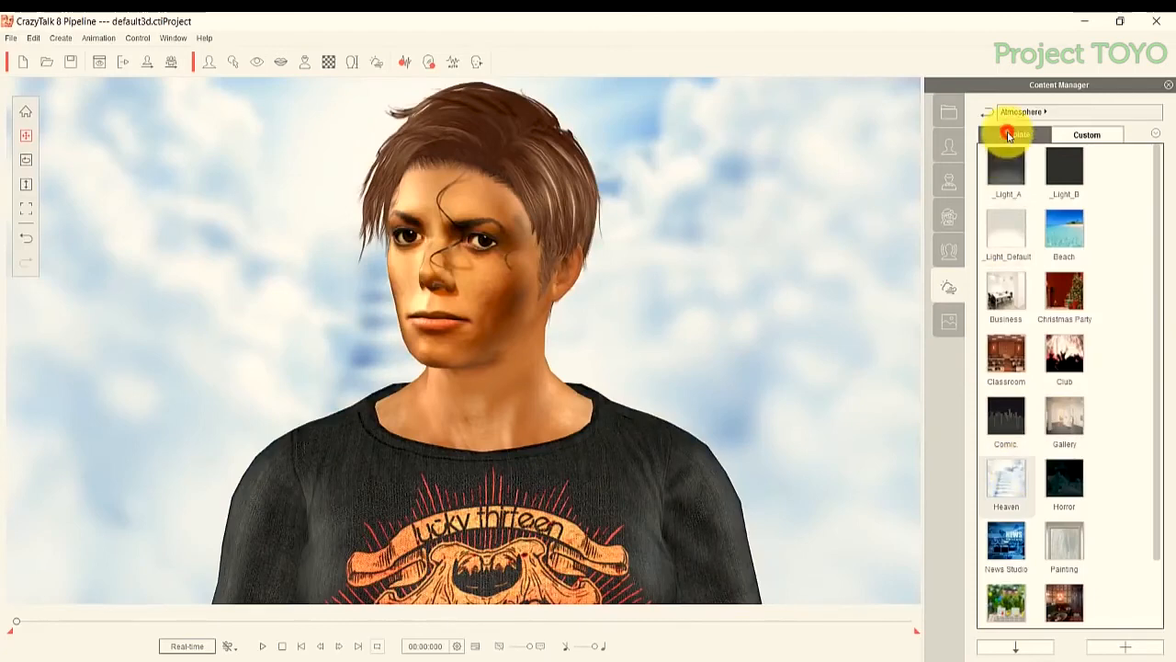
pyautogui.click(1075, 136)
pyautogui.click(1011, 136)
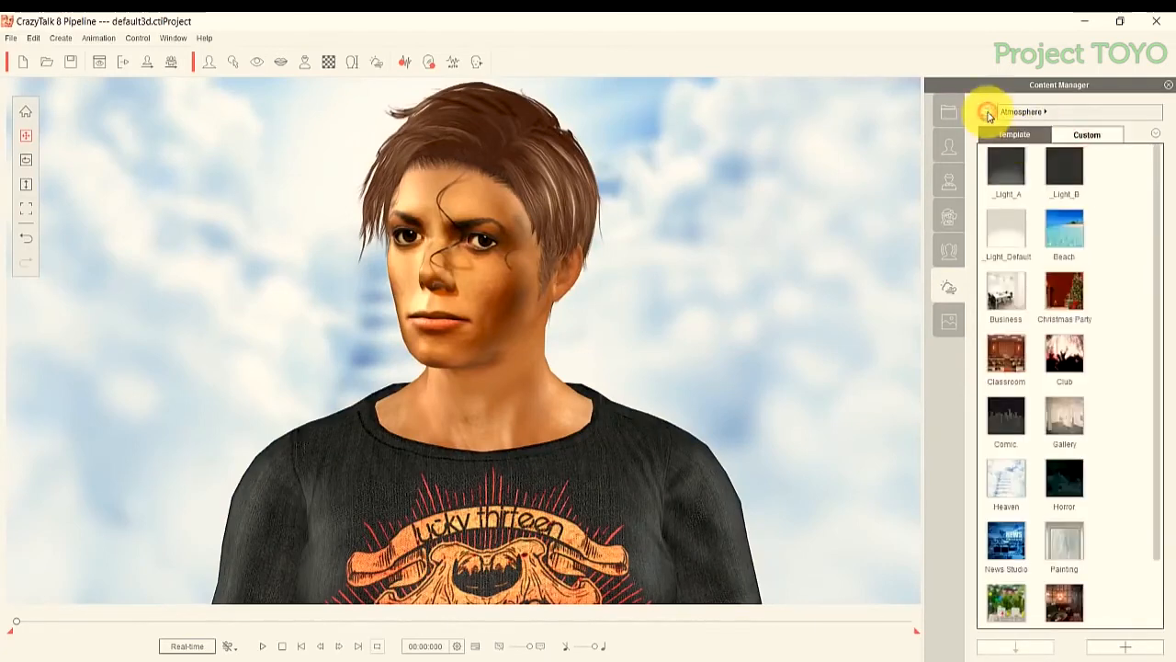
# Try the Blue Backdrop, CC, Default, Night Club and Sunset backgrounds, and set Universe as the scene's background
pyautogui.click(950, 314)
pyautogui.doubleClick(1061, 170)
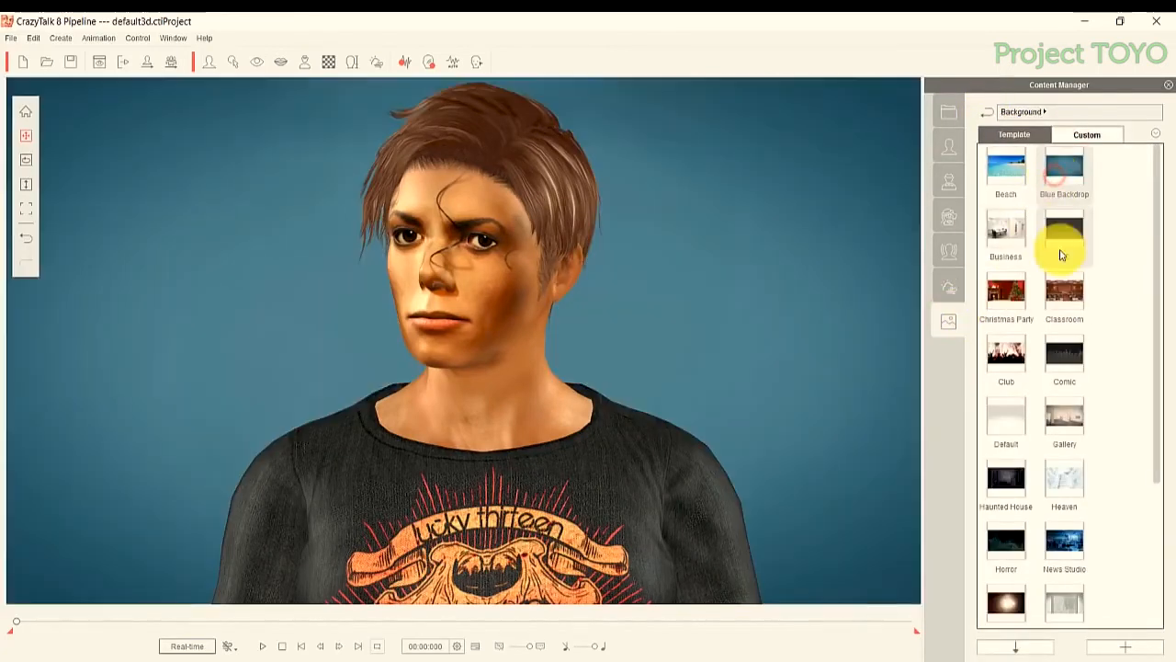
pyautogui.doubleClick(1061, 231)
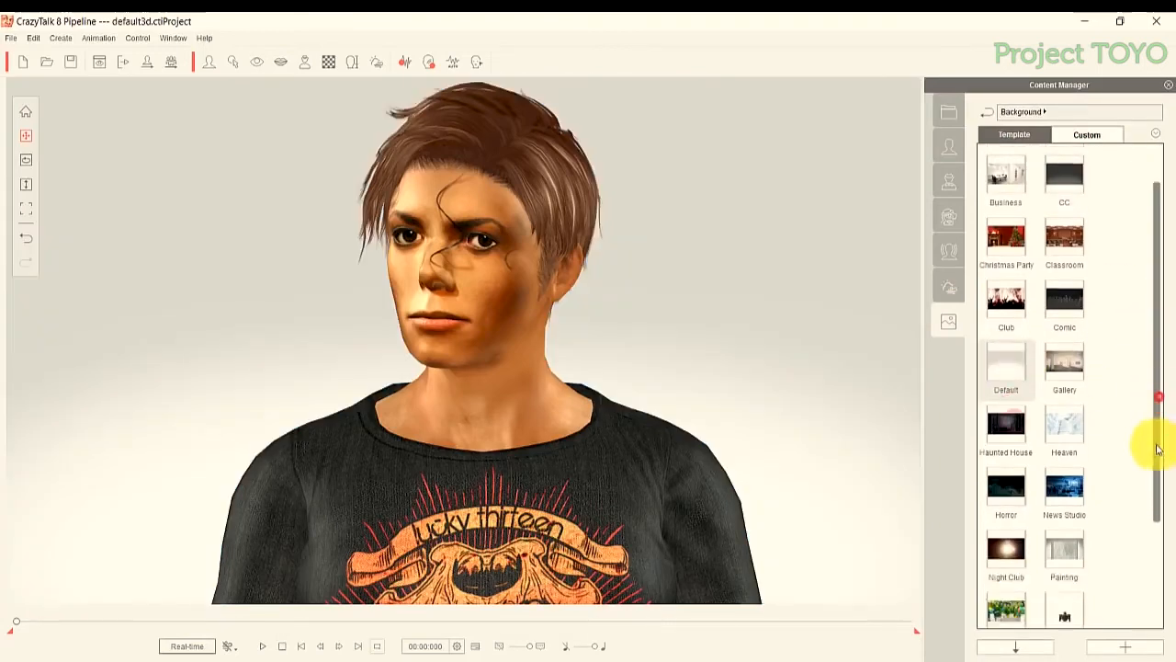
pyautogui.scroll(-3, 1058, 493)
pyautogui.doubleClick(1001, 398)
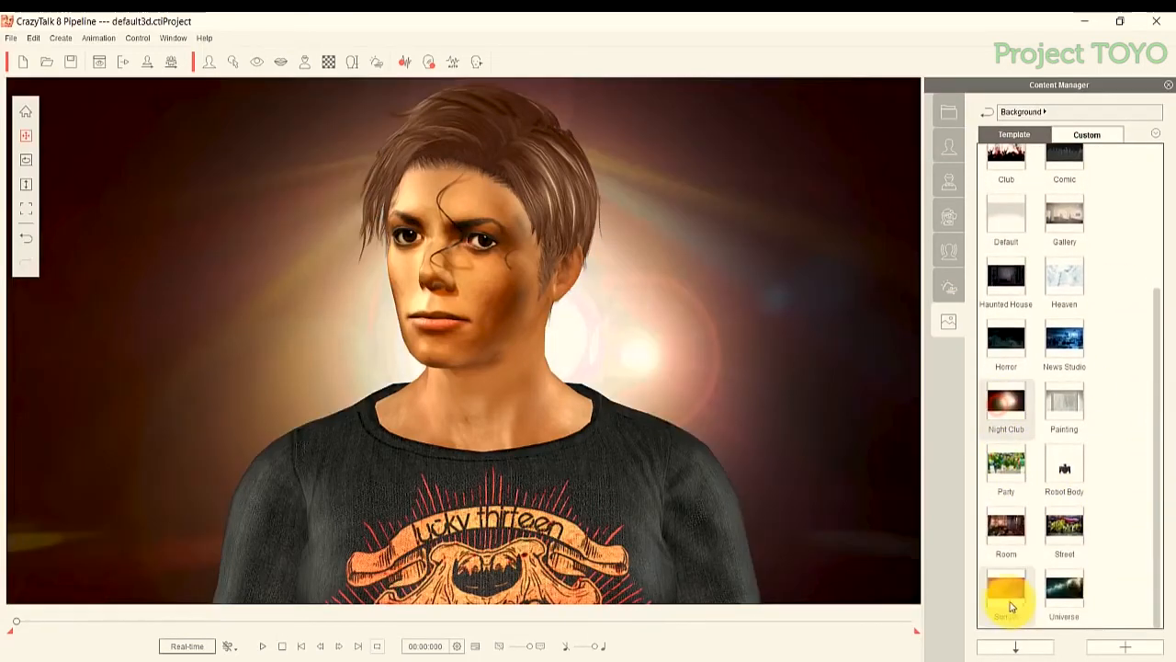
pyautogui.doubleClick(1008, 593)
pyautogui.doubleClick(1064, 590)
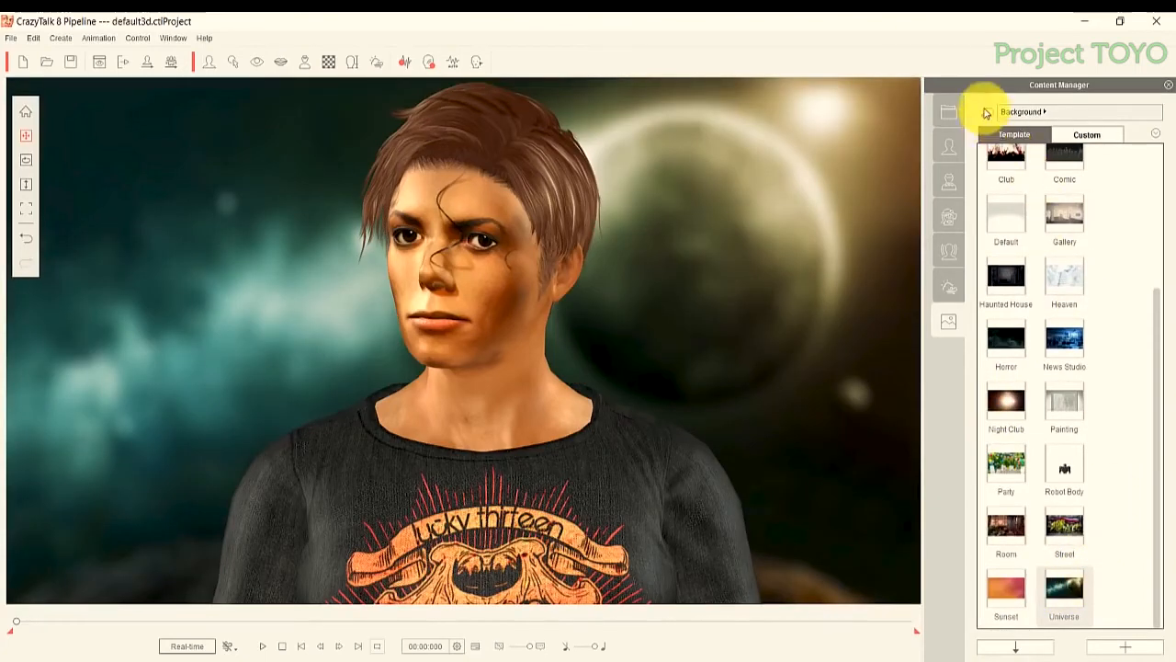
# Browse the content categories to the Voice Script animations and try the Bragging script on the actor
pyautogui.click(948, 144)
pyautogui.click(950, 183)
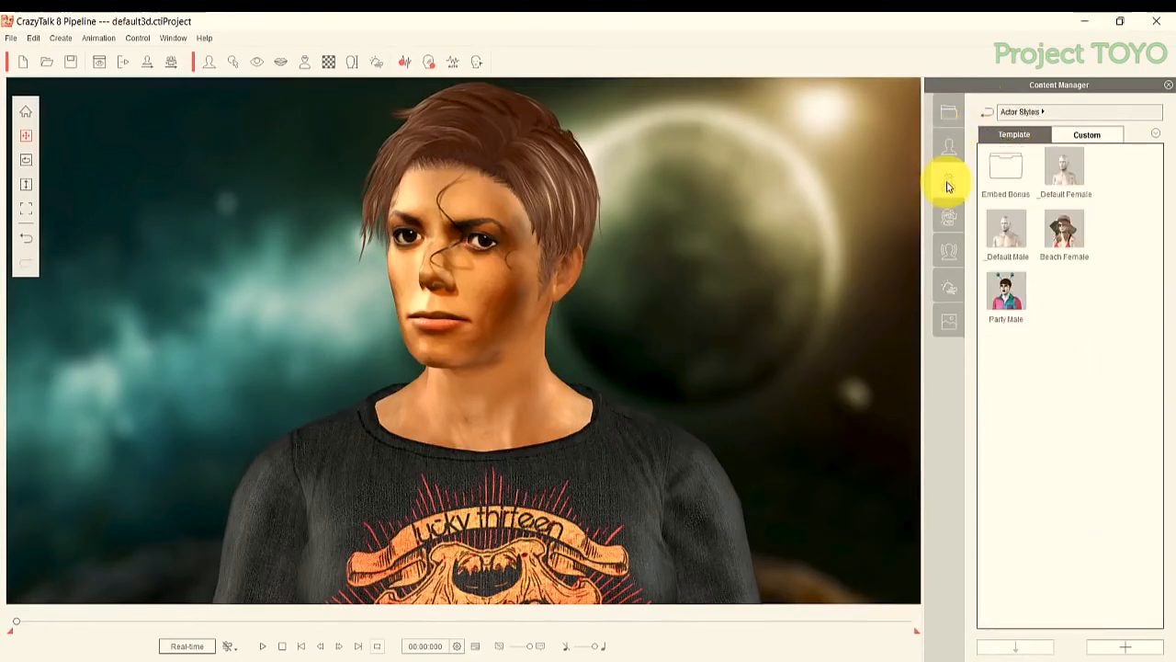
pyautogui.click(950, 220)
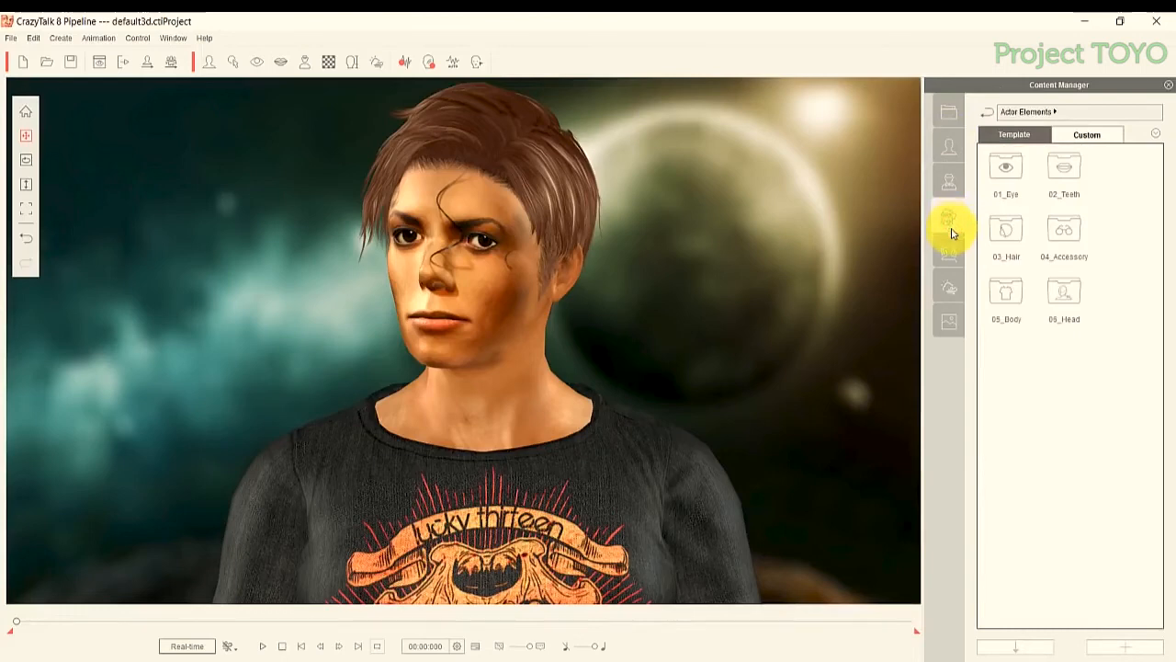
pyautogui.click(950, 246)
pyautogui.doubleClick(1019, 285)
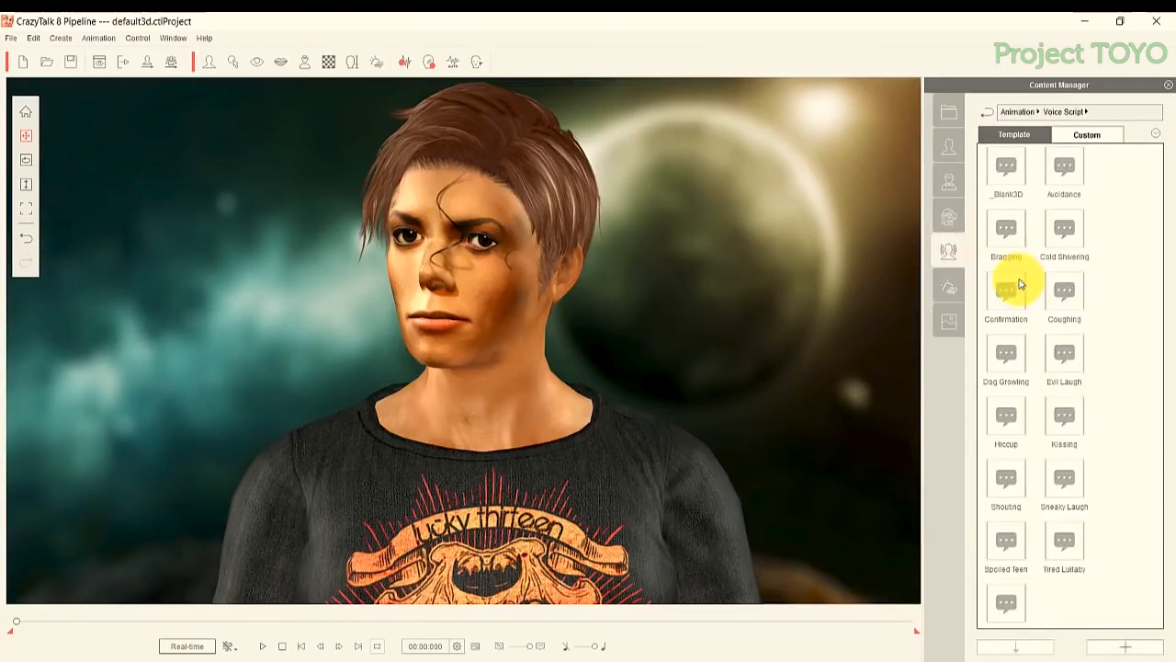
pyautogui.doubleClick(1011, 241)
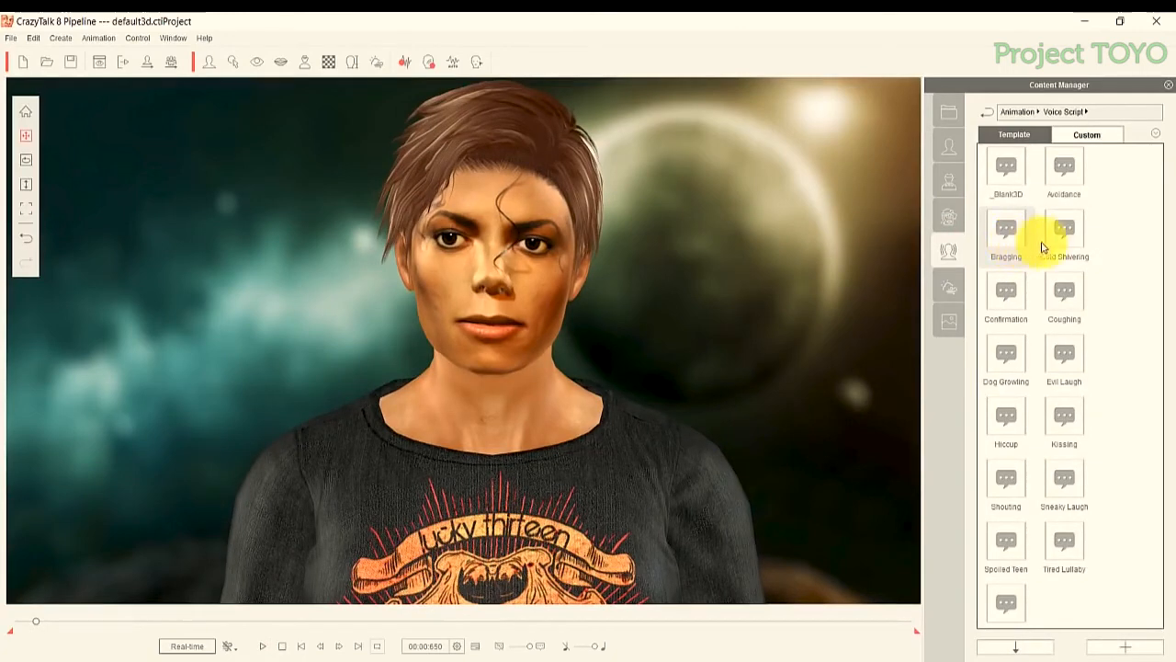
# Try the Cold Shivering, Confirmation and Kissing voice scripts on the actor
pyautogui.doubleClick(1054, 239)
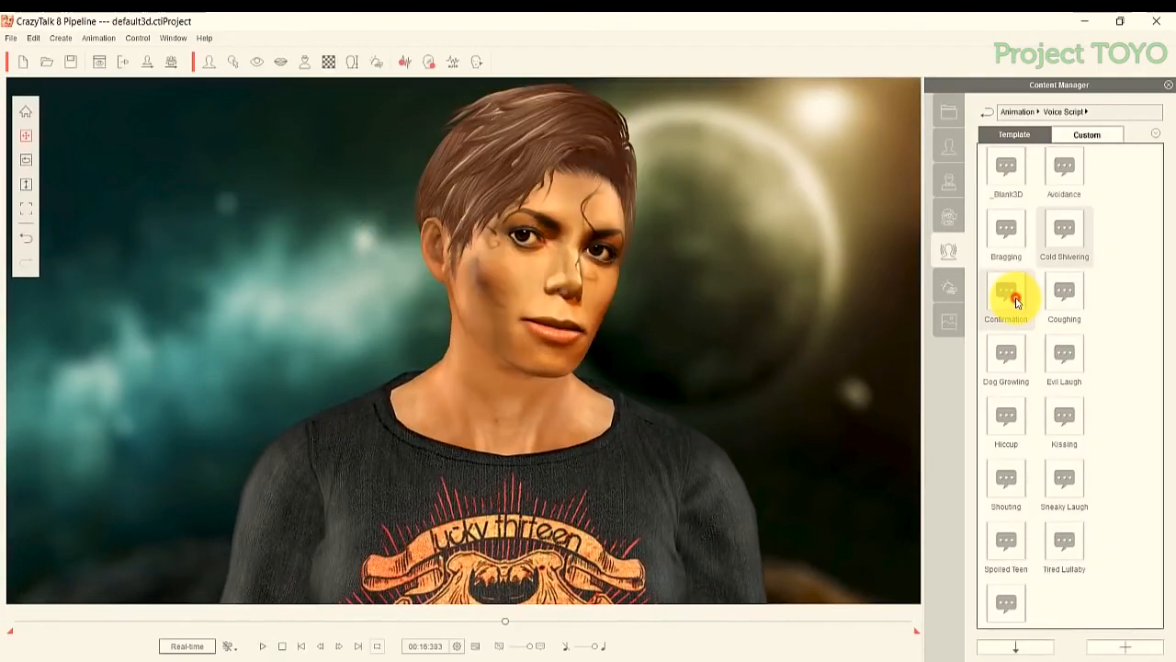
pyautogui.doubleClick(1016, 300)
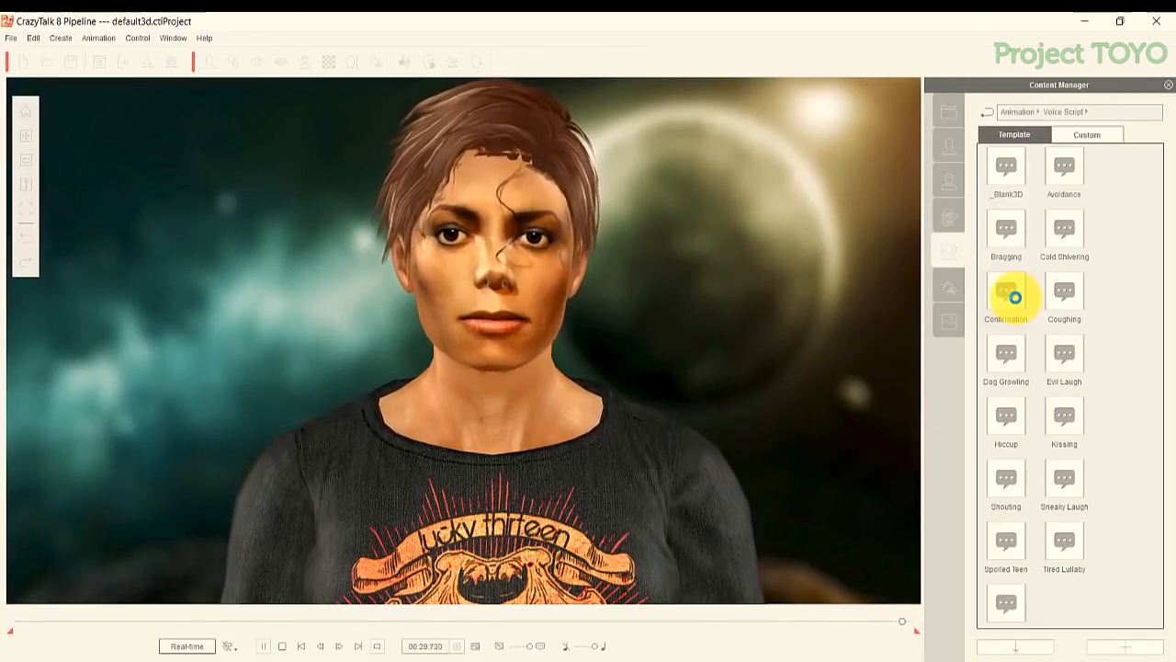
pyautogui.doubleClick(1014, 297)
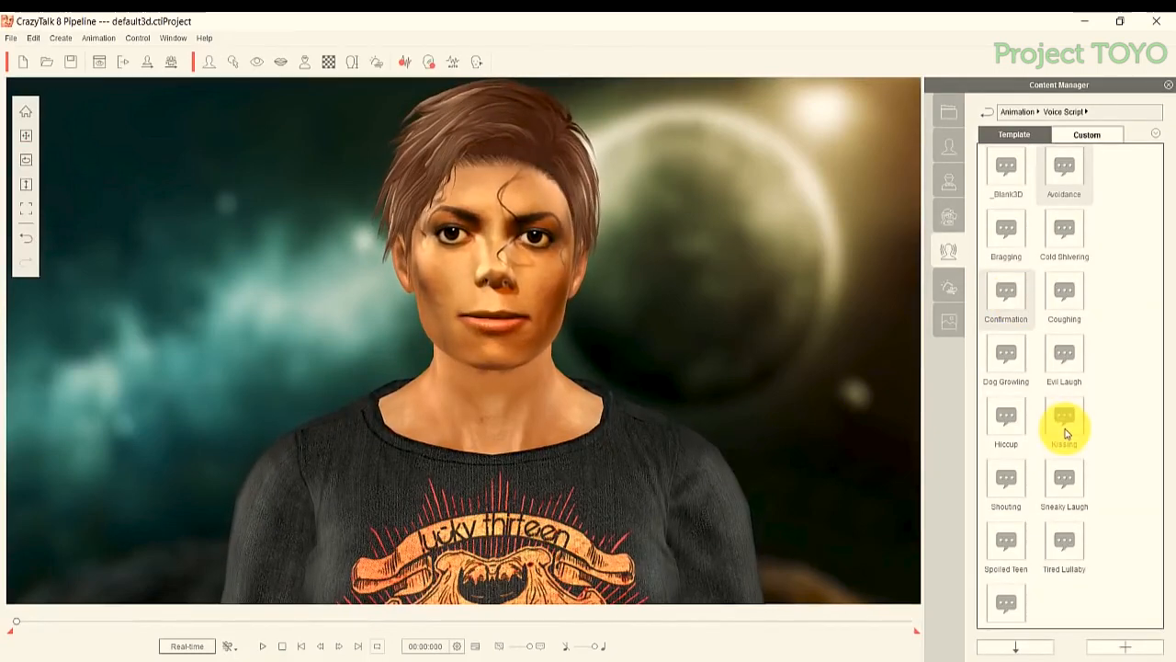
pyautogui.click(1064, 428)
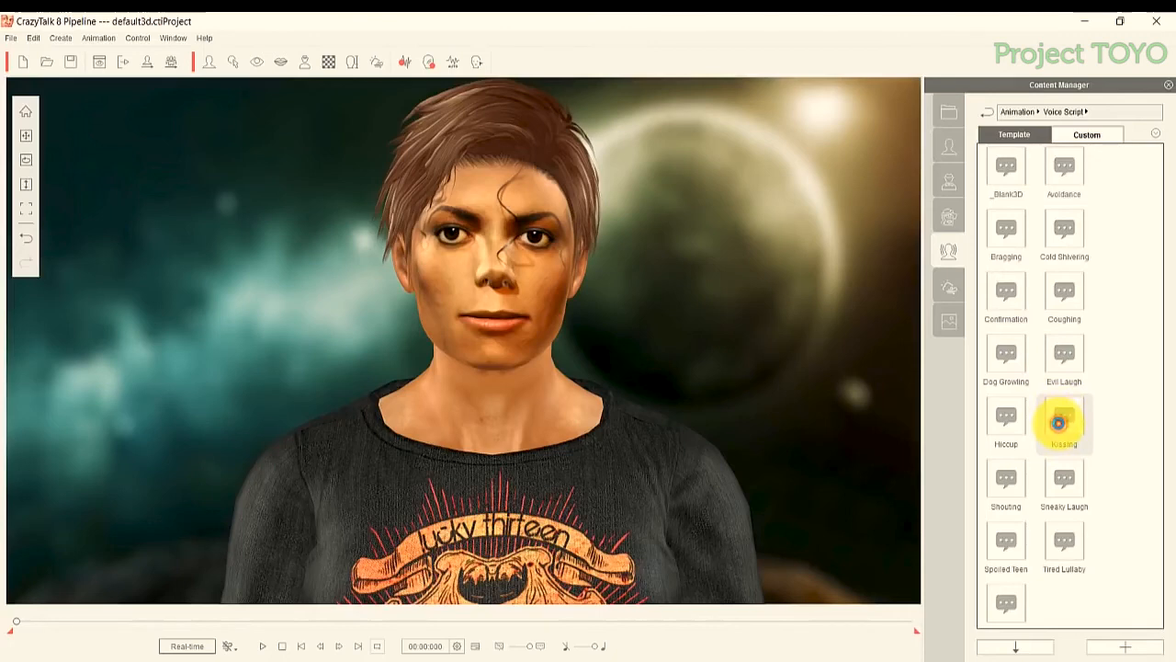
pyautogui.doubleClick(1059, 427)
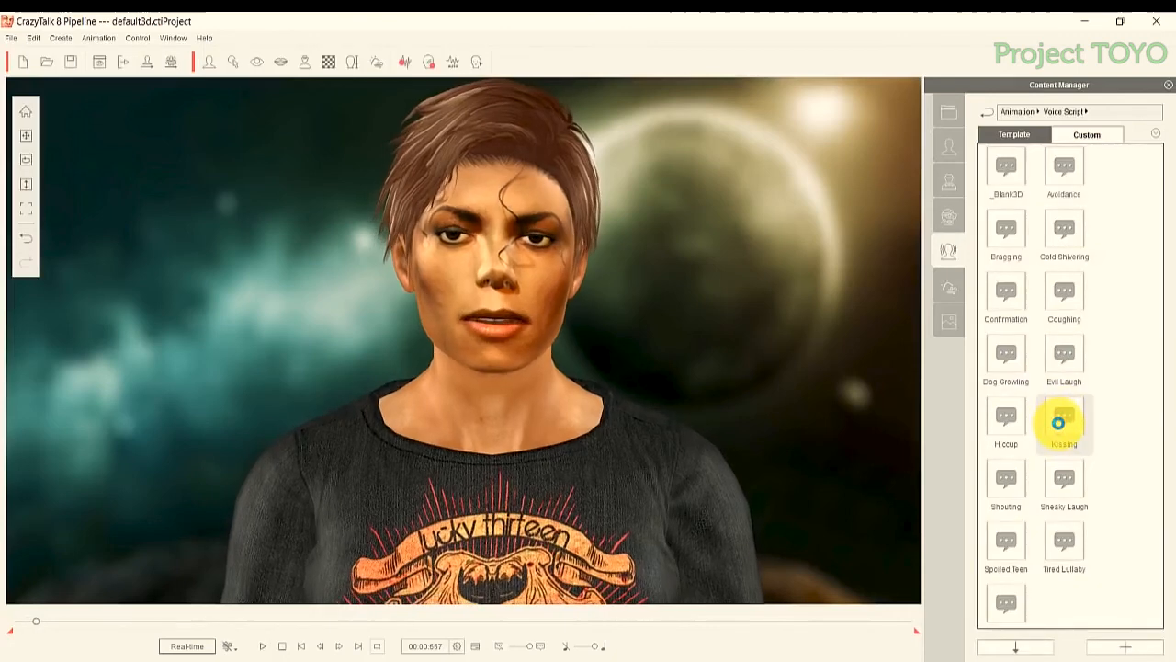
# Try the Sneaky Laugh, Shouting and Spoiled Teen voice scripts, and apply Tired Lullaby to the actor
pyautogui.doubleClick(1059, 477)
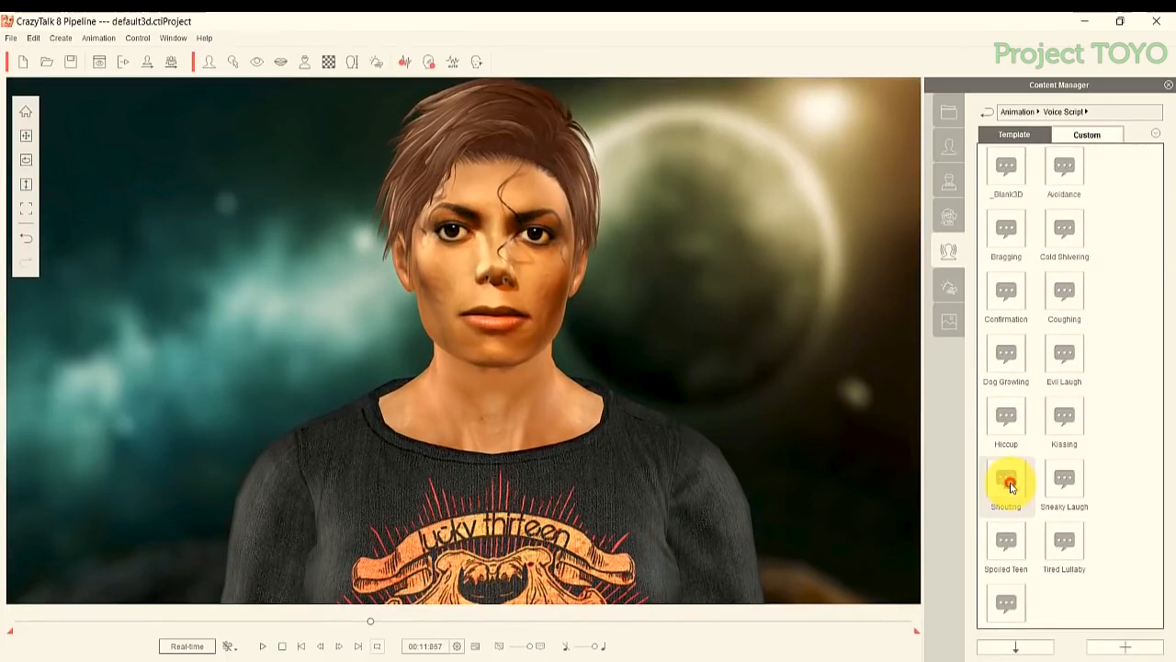
pyautogui.doubleClick(1008, 481)
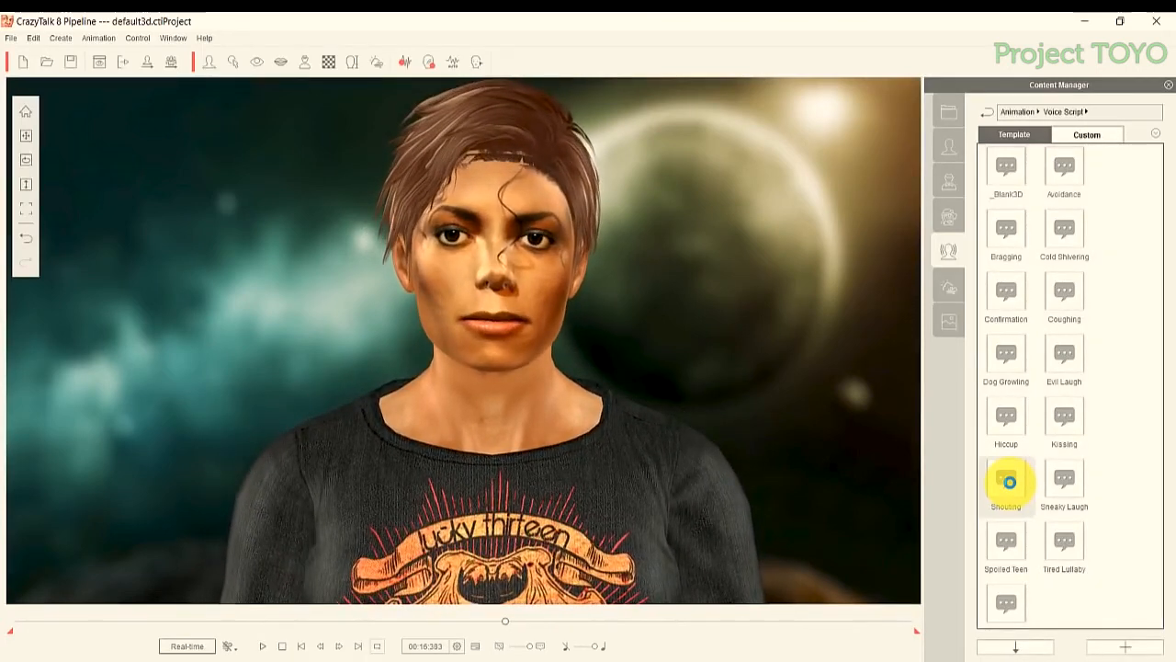
pyautogui.doubleClick(1007, 538)
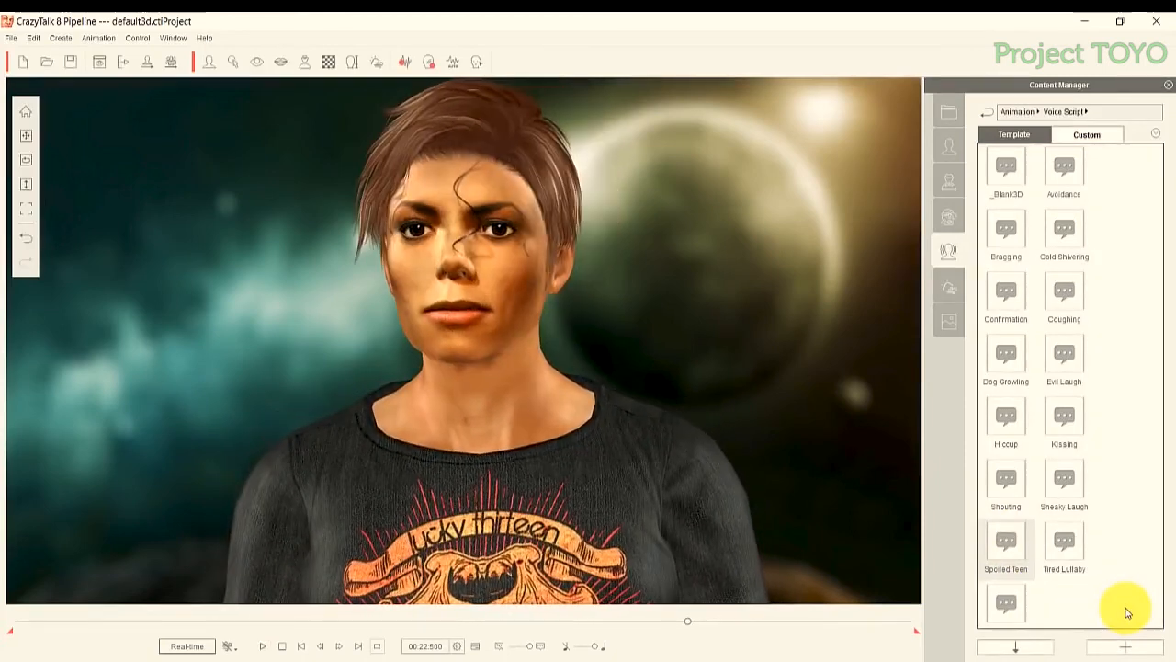
pyautogui.doubleClick(1064, 548)
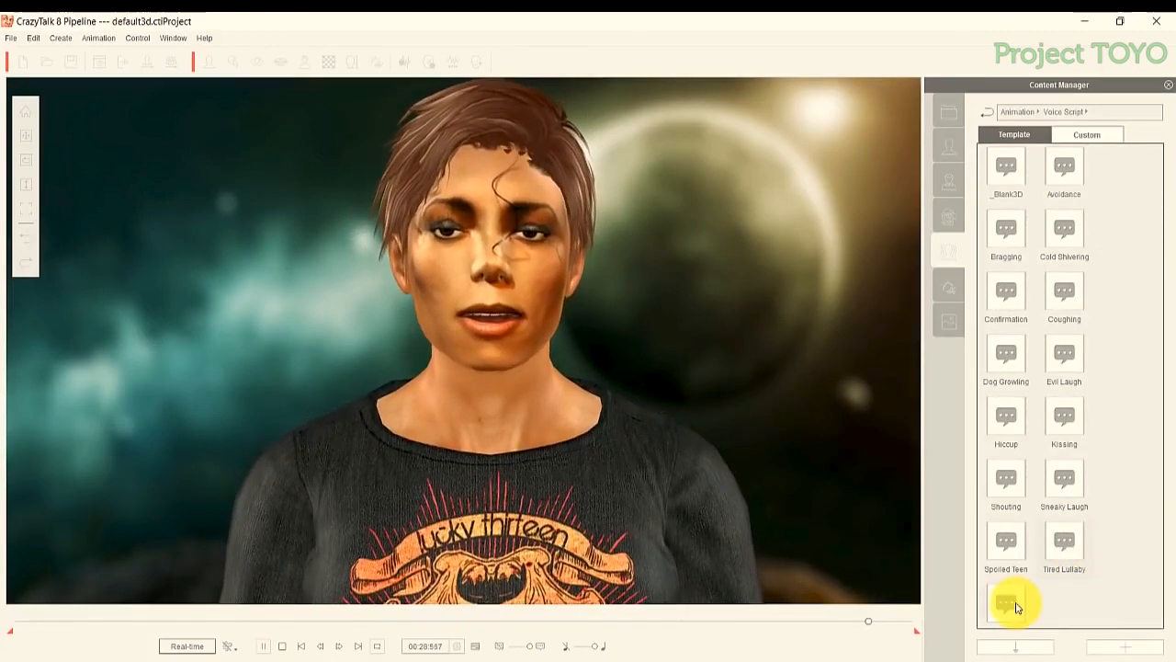
# Save the current actor to the custom Actor library under the name Michael
pyautogui.click(950, 118)
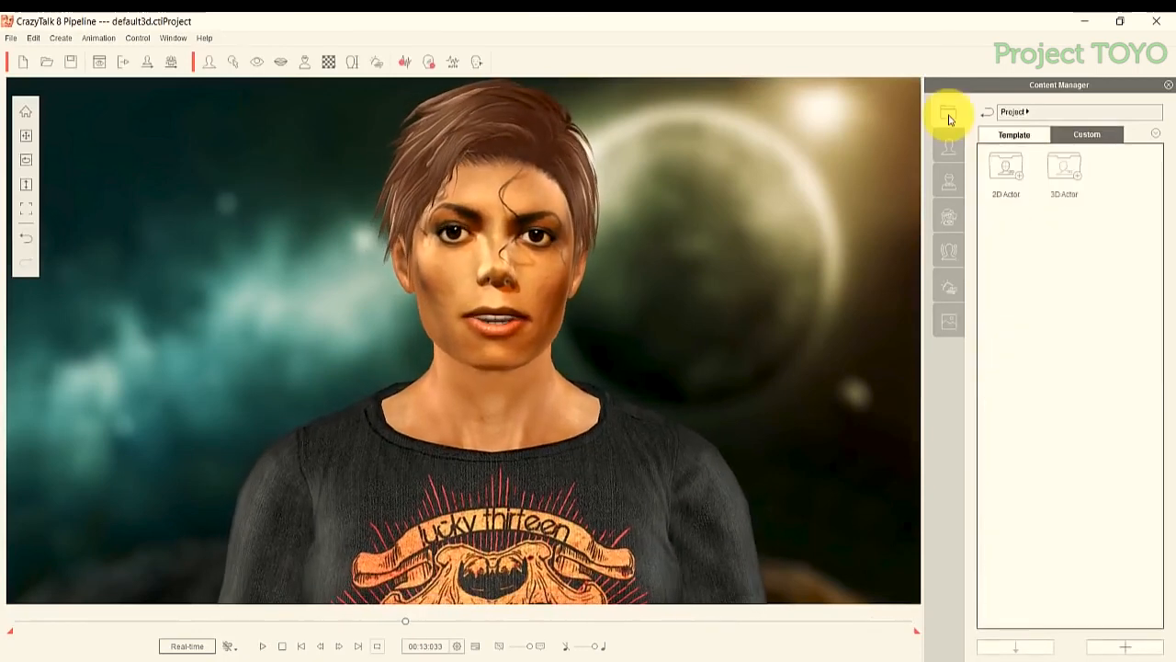
pyautogui.click(950, 148)
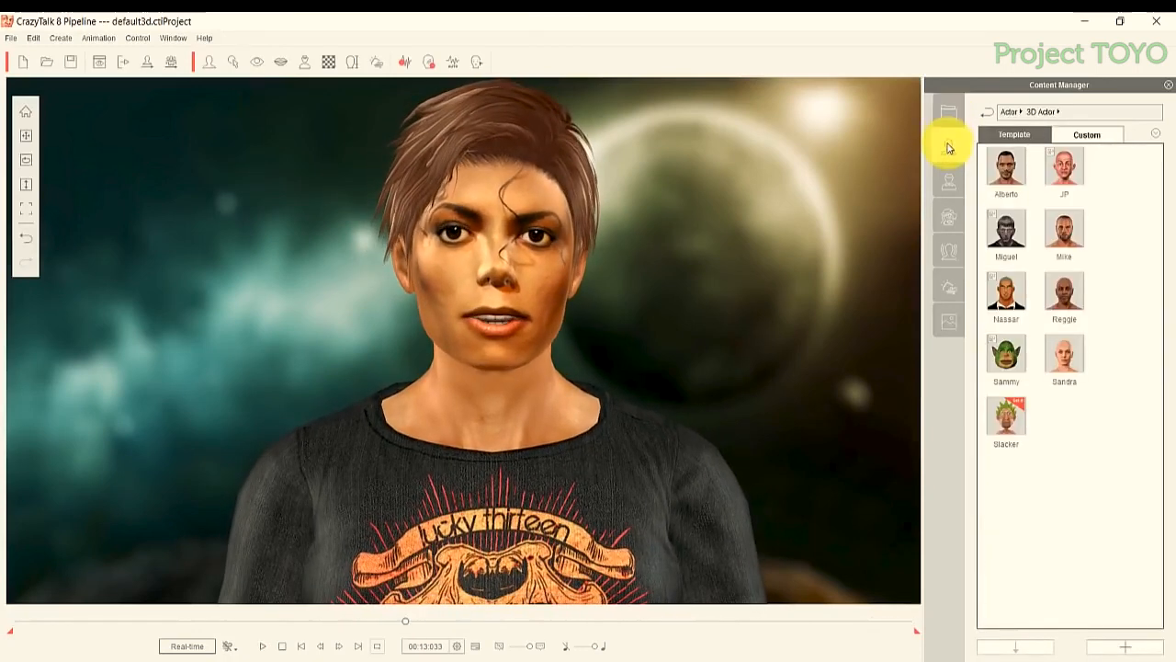
pyautogui.click(1123, 650)
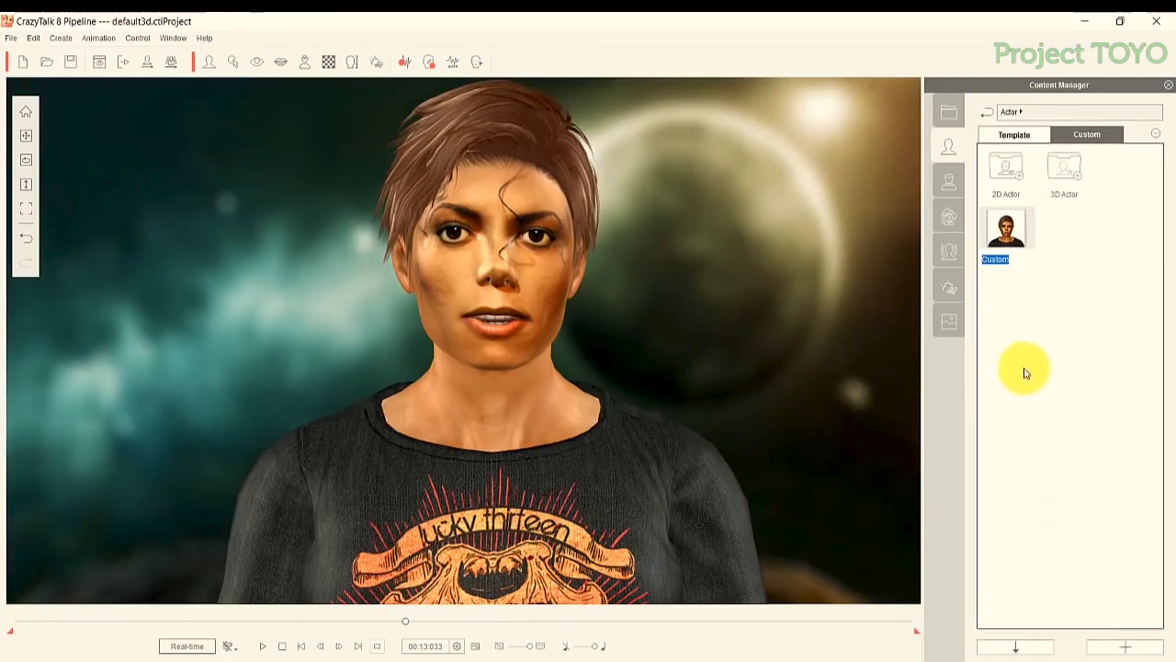
pyautogui.write('Mi')
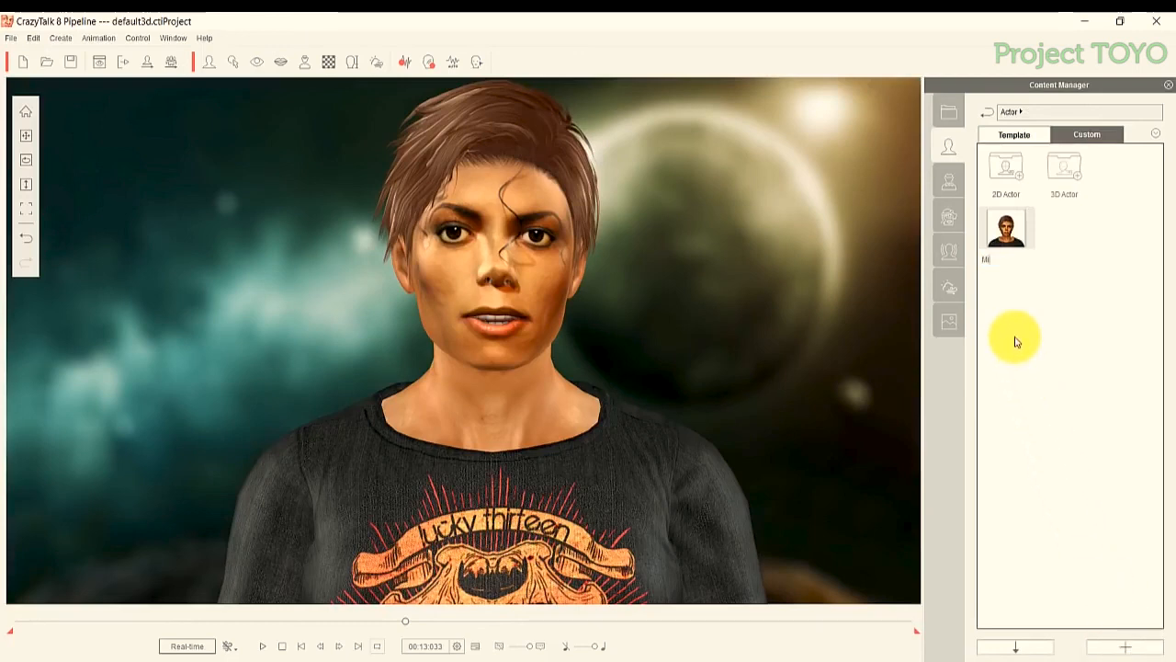
pyautogui.write('chael')
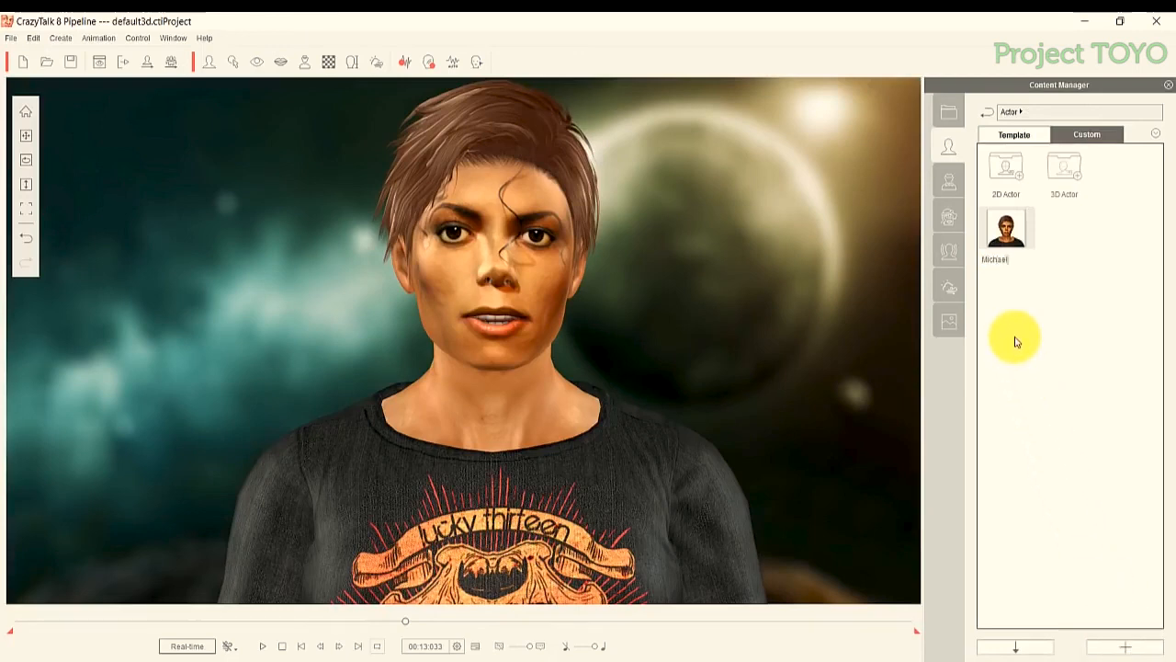
pyautogui.click(1016, 342)
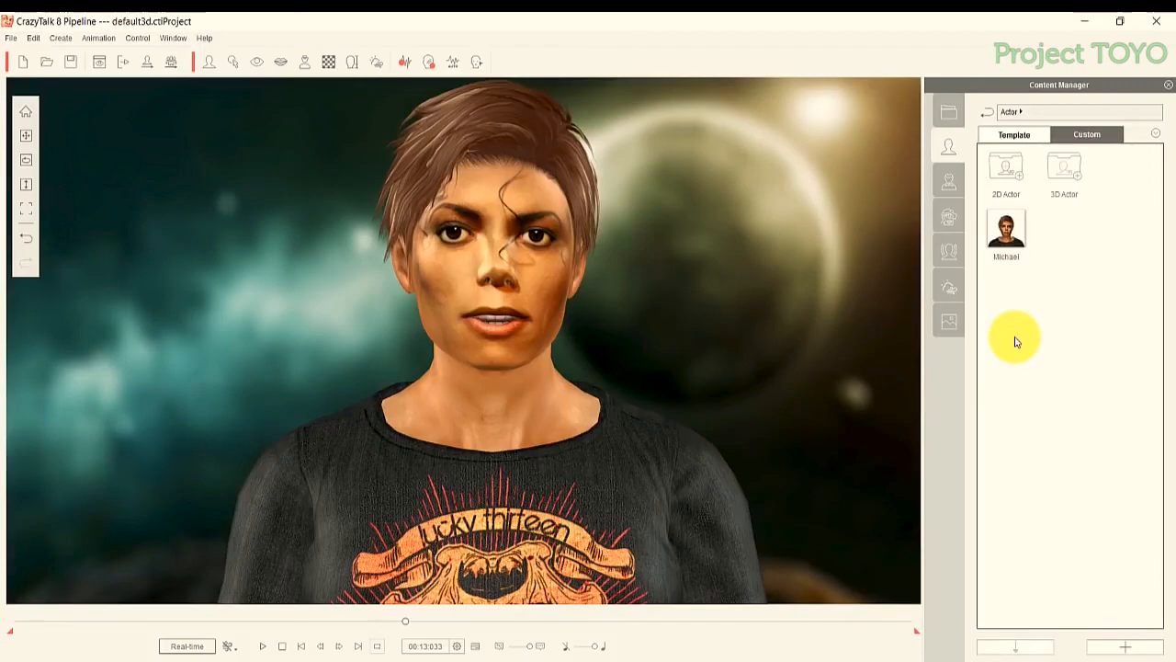